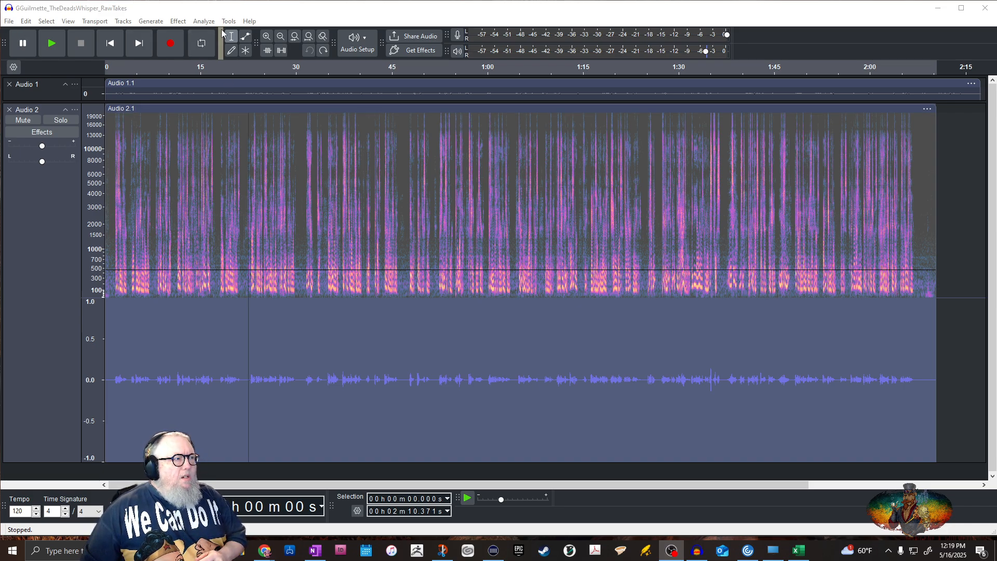
Run an ACX Check on the whole Audio 2 track and close the report
left_click(204, 22)
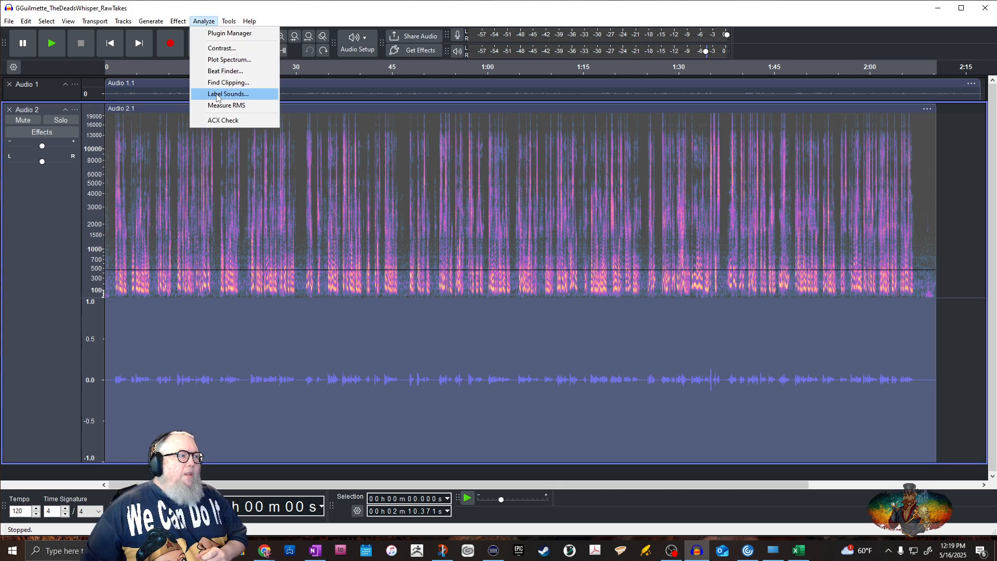
left_click(224, 121)
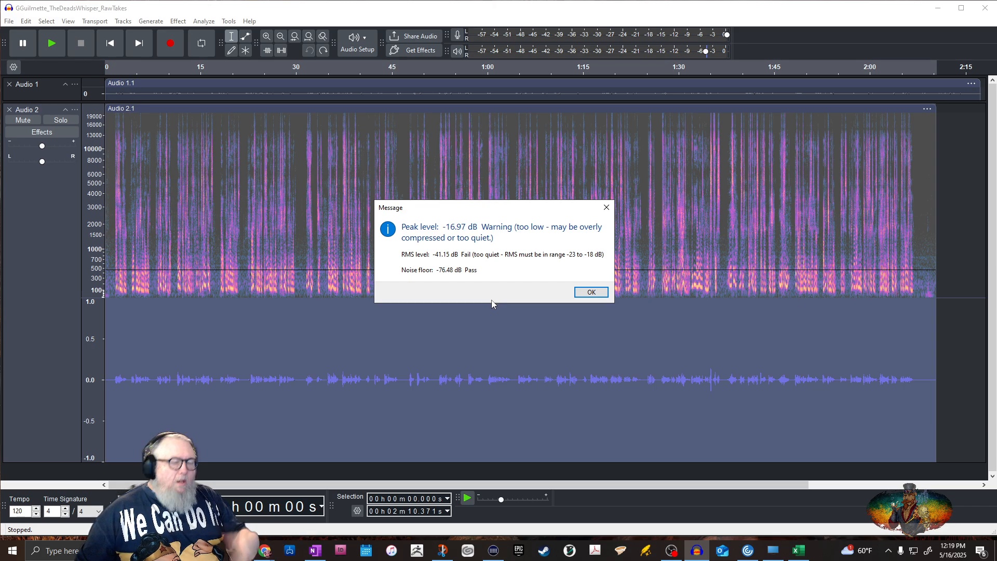
left_click(596, 292)
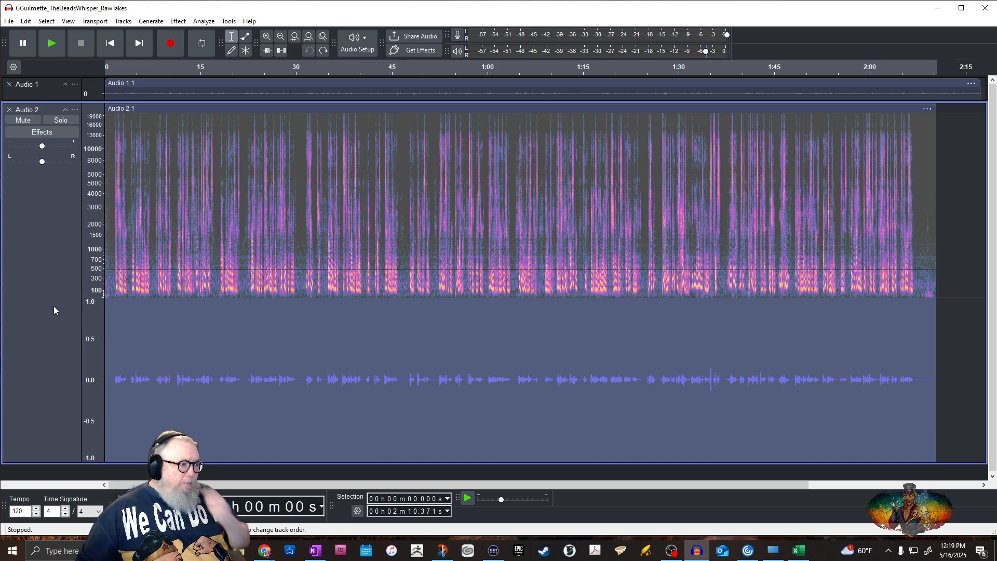
Play the narration from the beginning, raise the playback level to about 96%, and stop playback
left_click(272, 242)
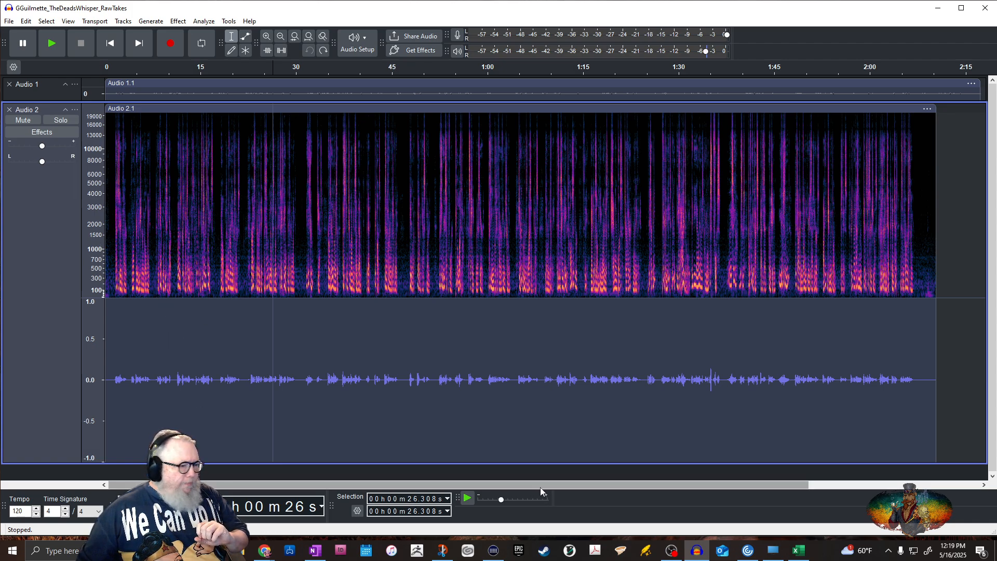
left_click(110, 44)
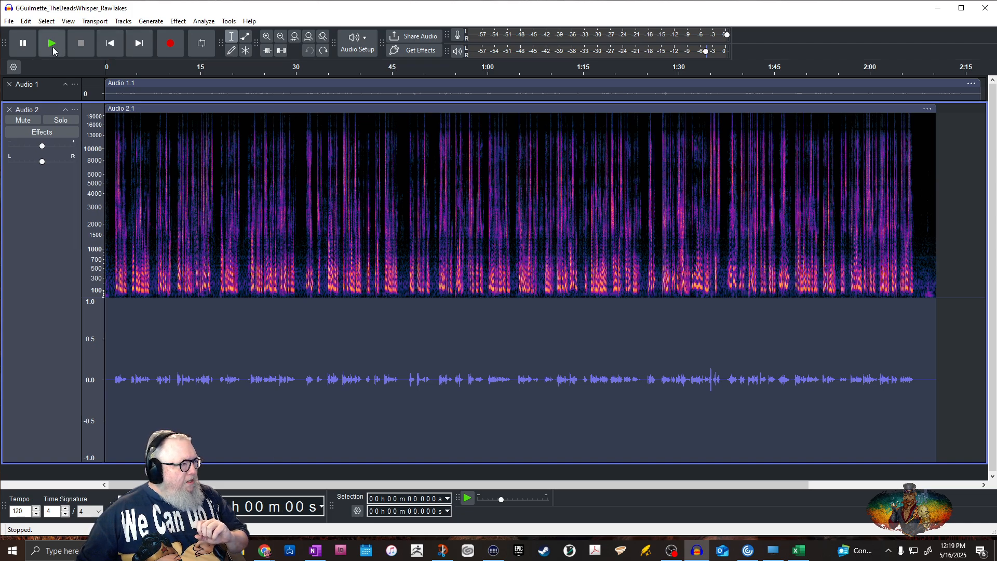
left_click(53, 47)
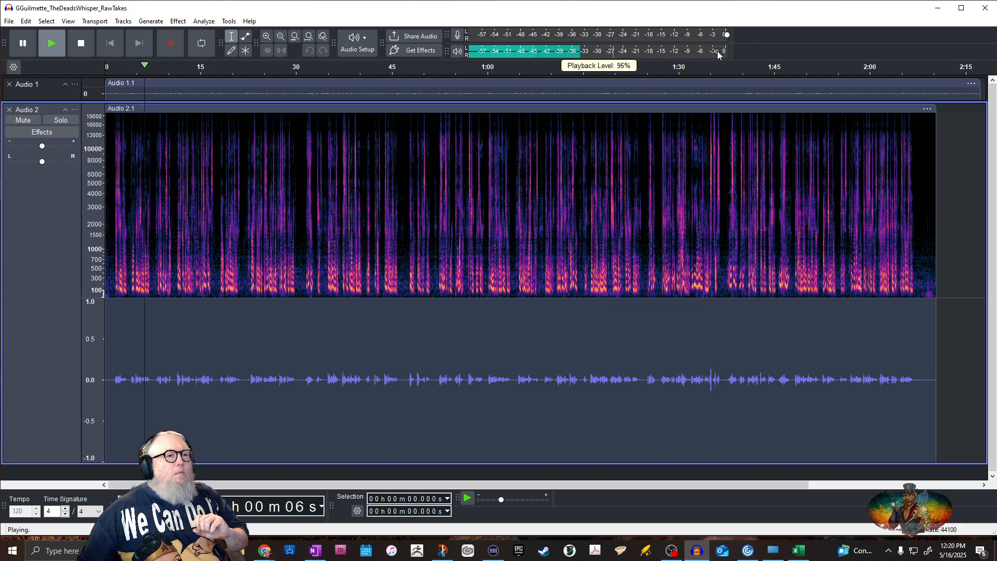
left_click_drag(705, 52, 722, 55)
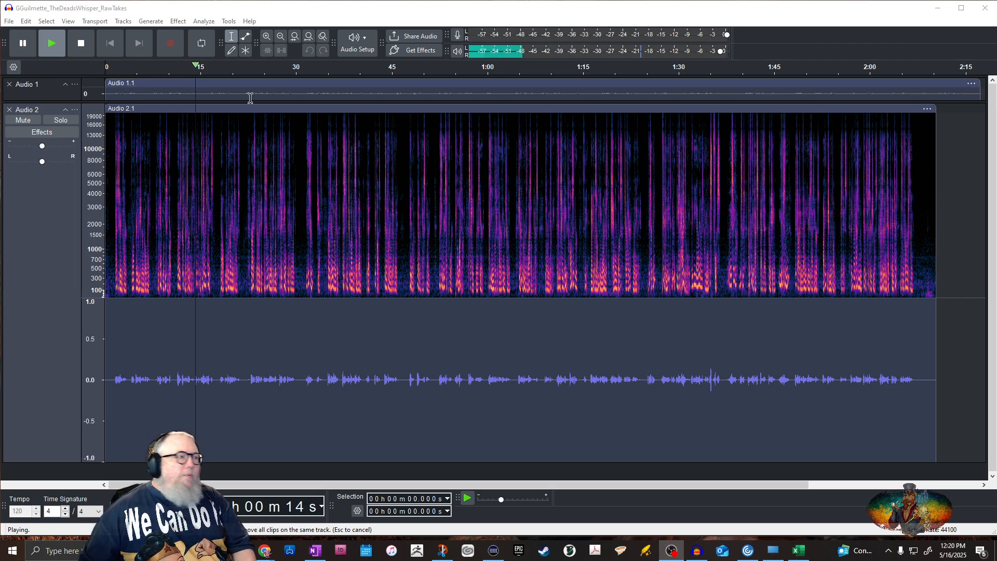
left_click(80, 47)
left_click(80, 47)
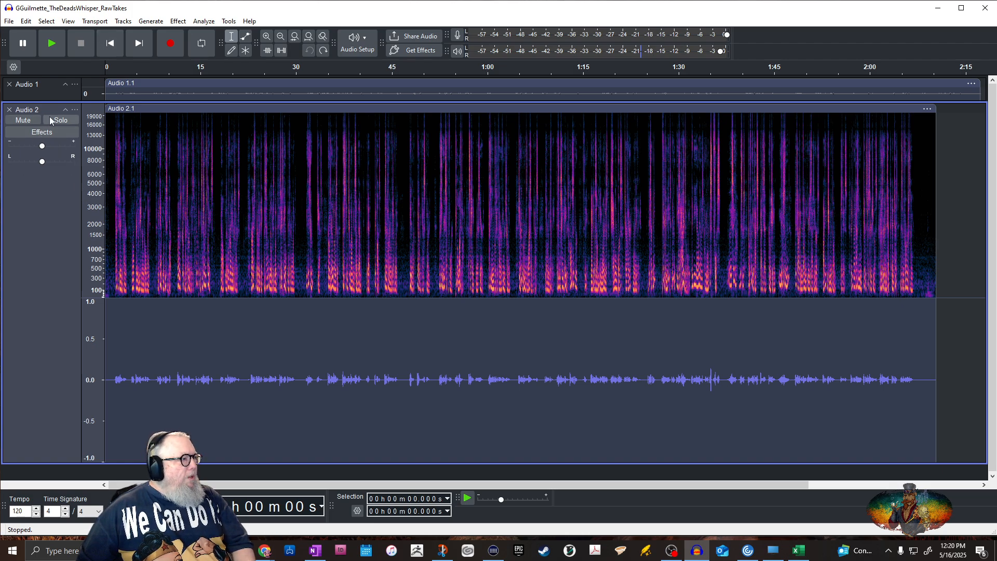
Apply the Compressor to the whole Audio 2 track with a -14 dB threshold, 5.5 dB knee width and 4.0 ratio
left_click(36, 208)
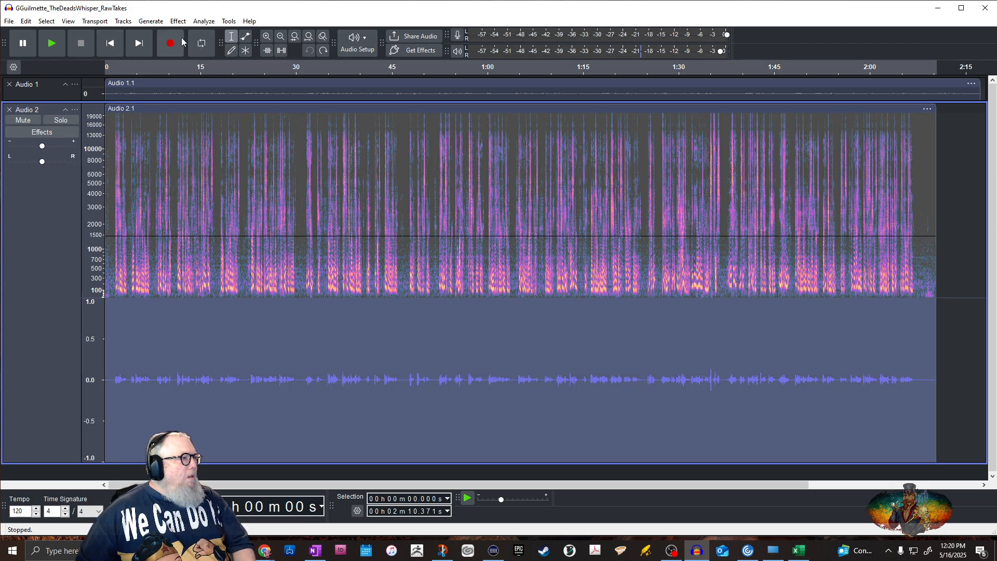
left_click(178, 21)
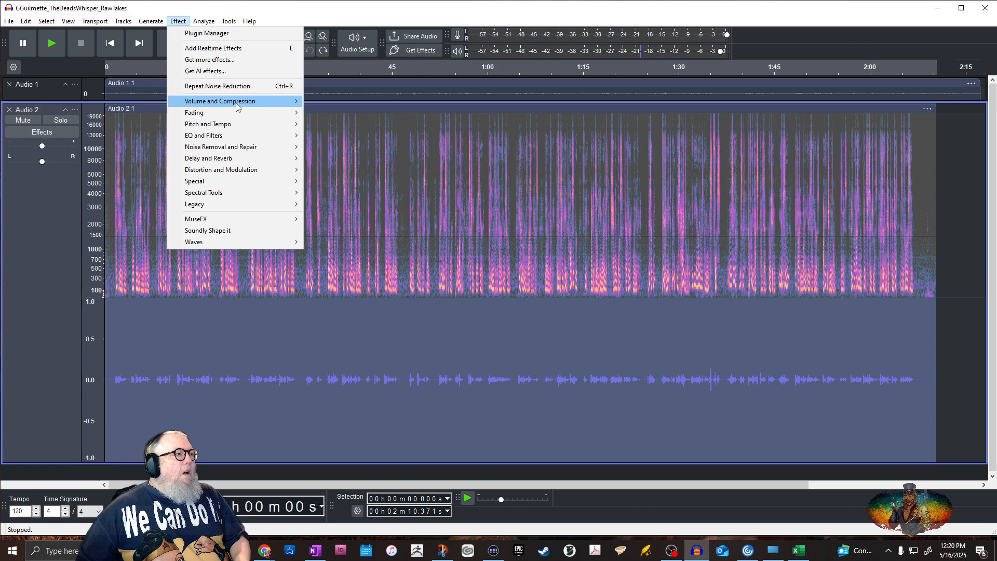
mouse_move(248, 102)
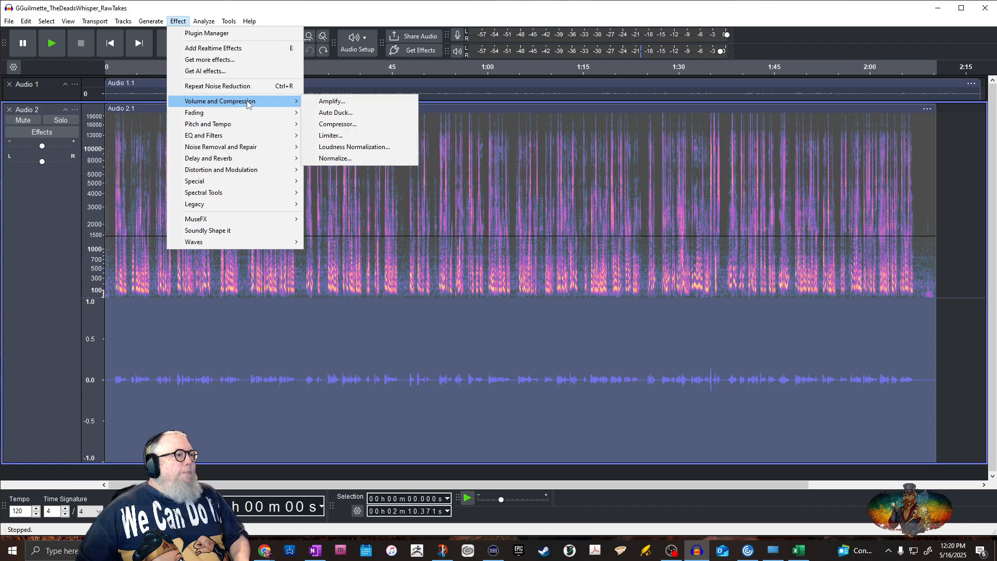
left_click(353, 126)
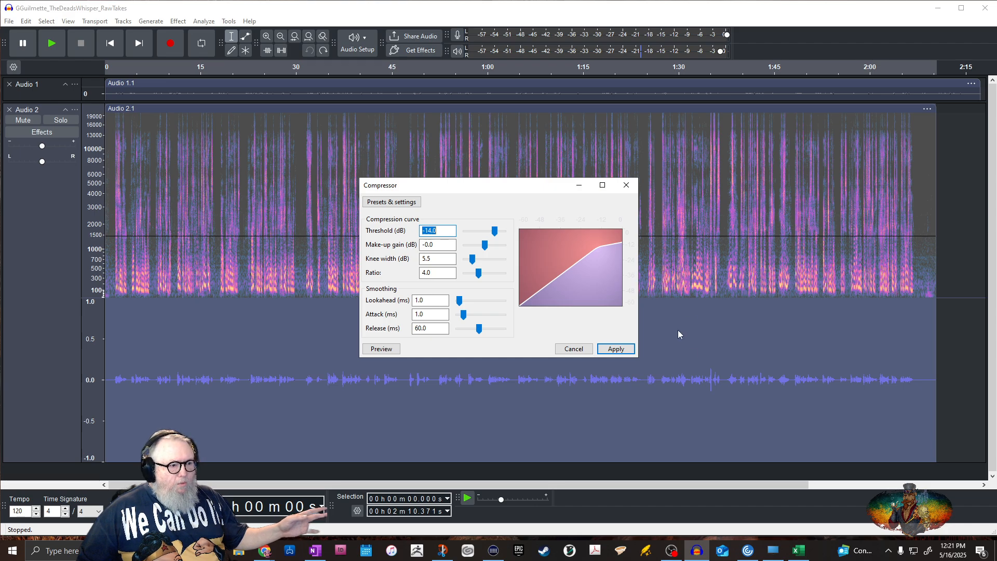
left_click(615, 349)
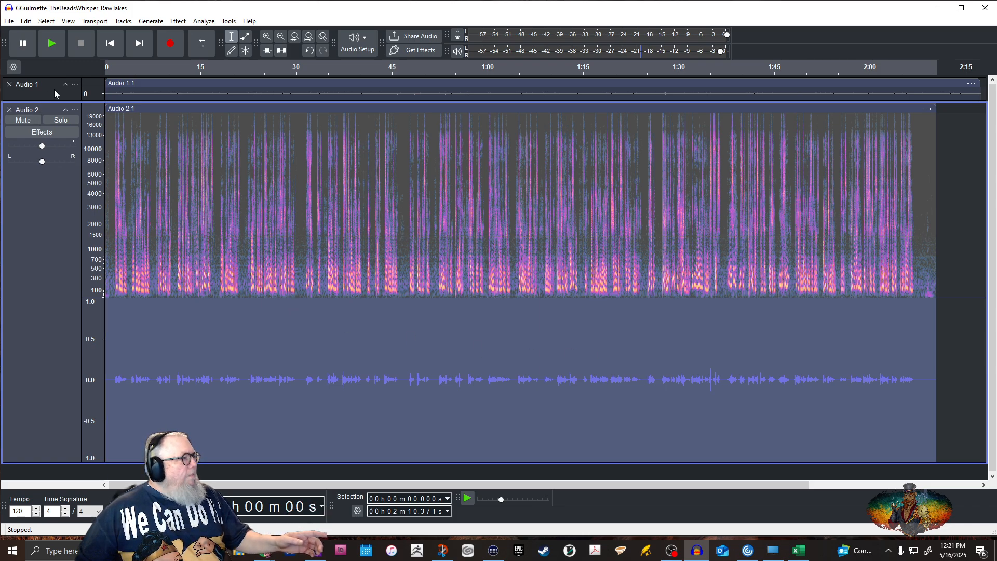
Return to the start of the project and zoom in on roughly the first 17 seconds of narration
left_click(109, 47)
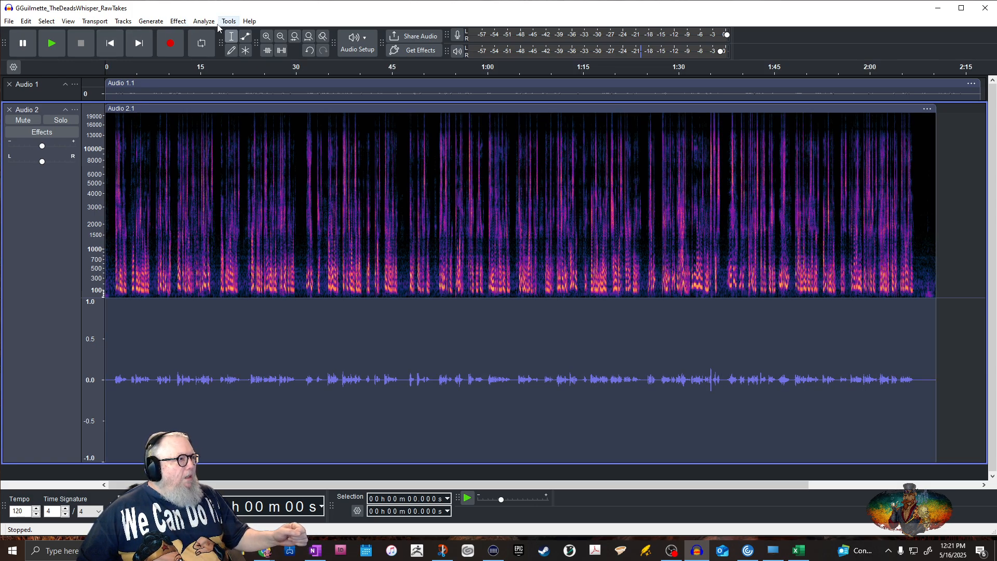
left_click(266, 36)
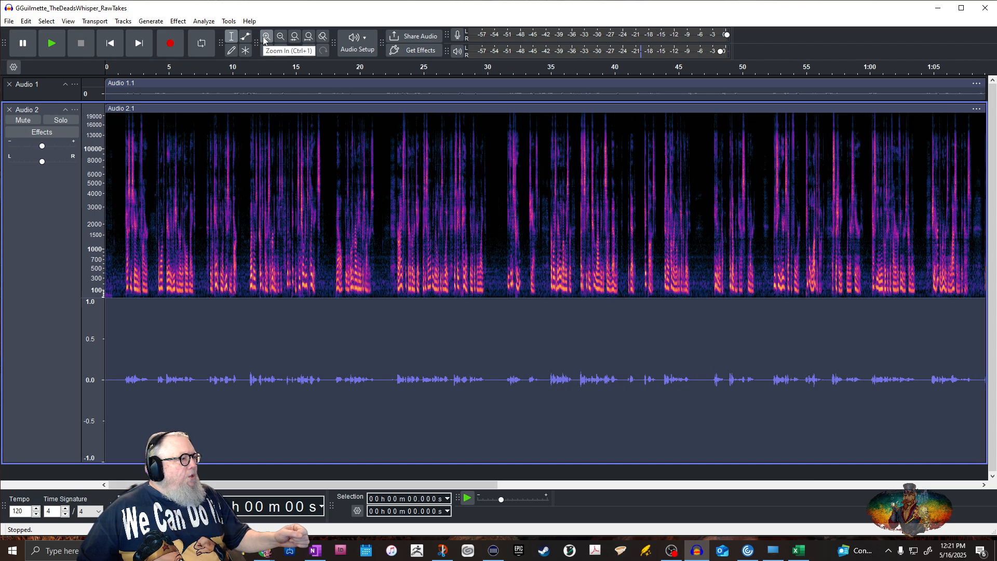
left_click(265, 36)
left_click(266, 37)
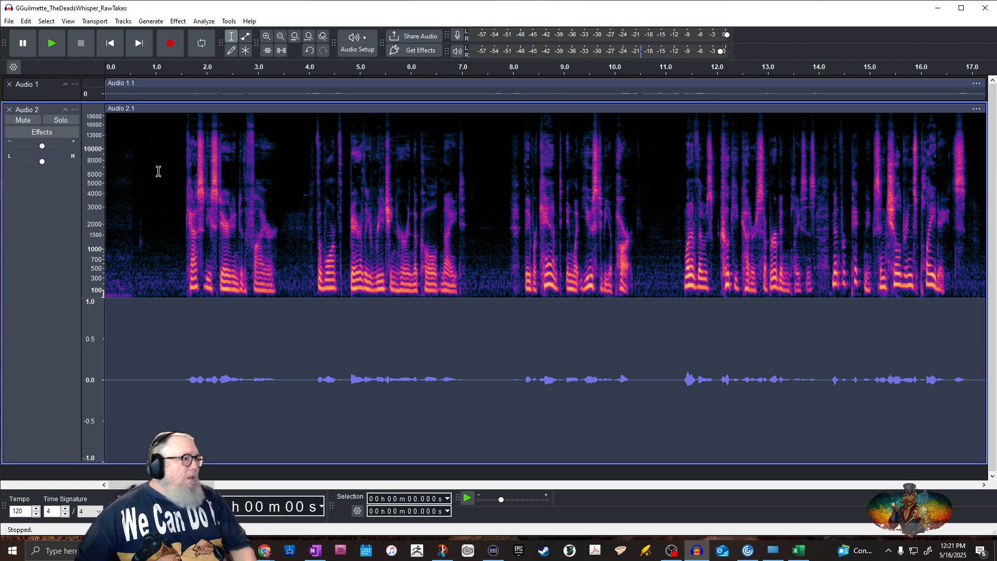
left_click(177, 22)
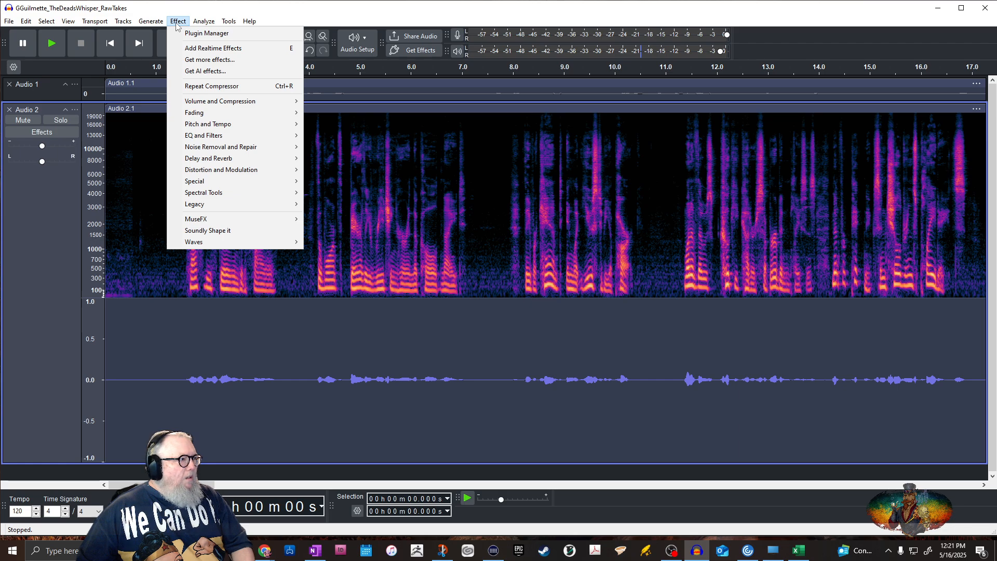
mouse_move(229, 150)
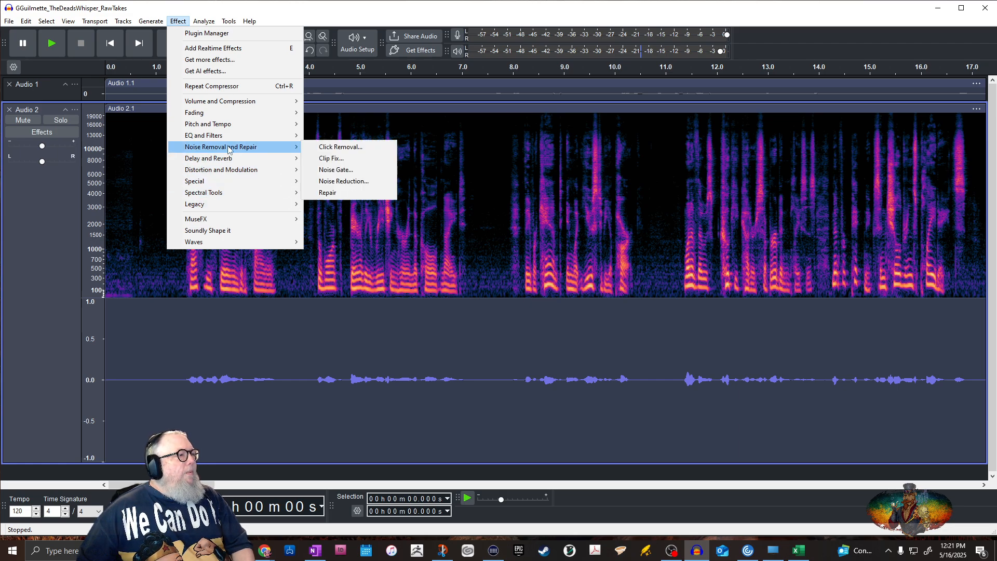
left_click(343, 181)
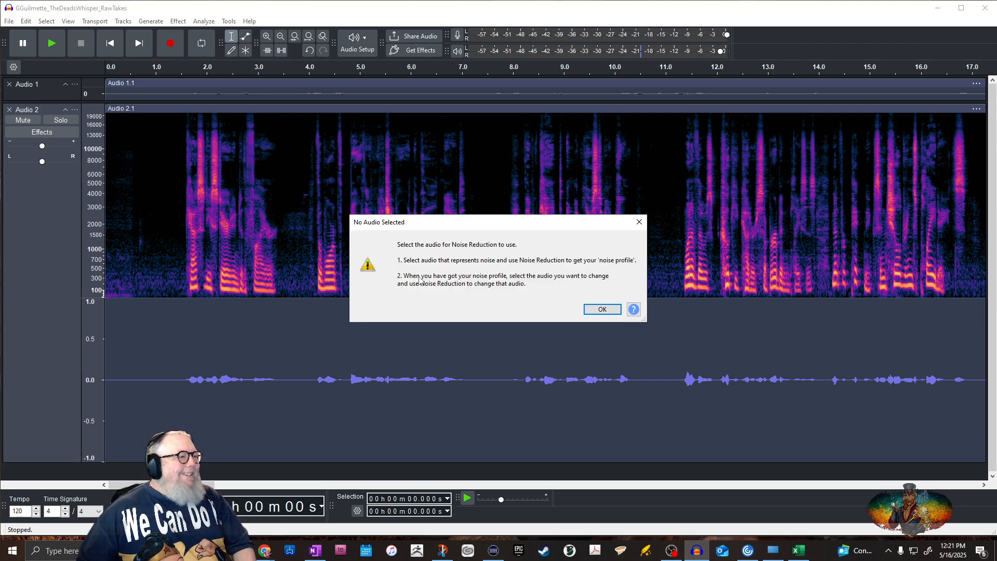
left_click(602, 308)
left_click(54, 109)
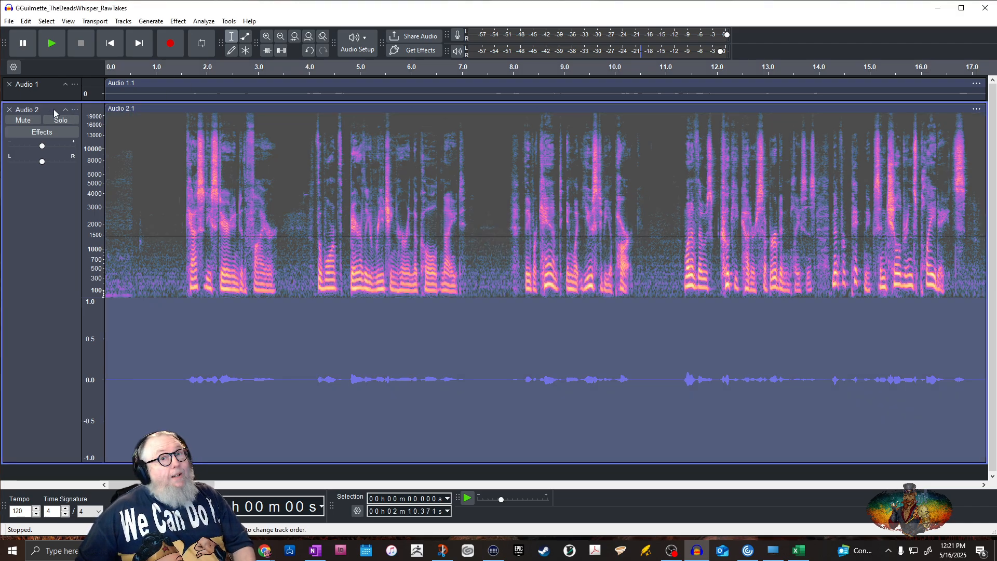
left_click(180, 23)
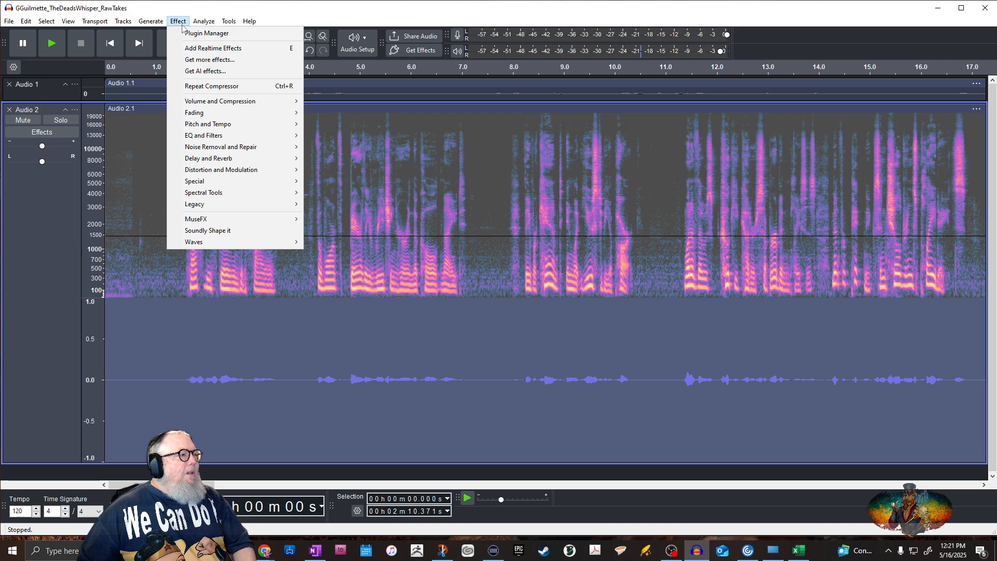
left_click(94, 276)
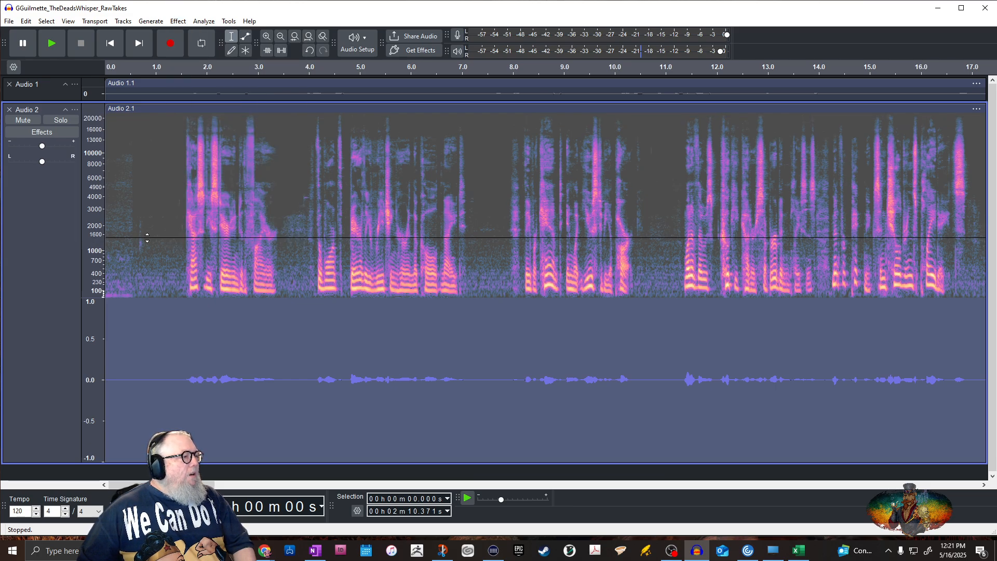
Capture a Noise Reduction profile from the silent stretch of Audio 2 between about 0.9 and 1.46 seconds
left_click(150, 213)
left_click_drag(150, 213, 177, 209)
left_click(177, 21)
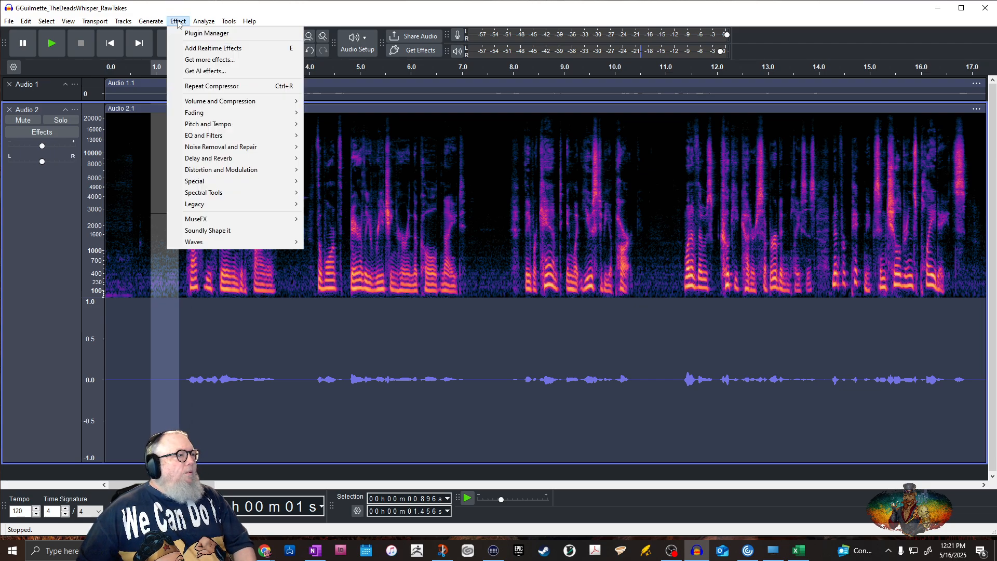
mouse_move(219, 175)
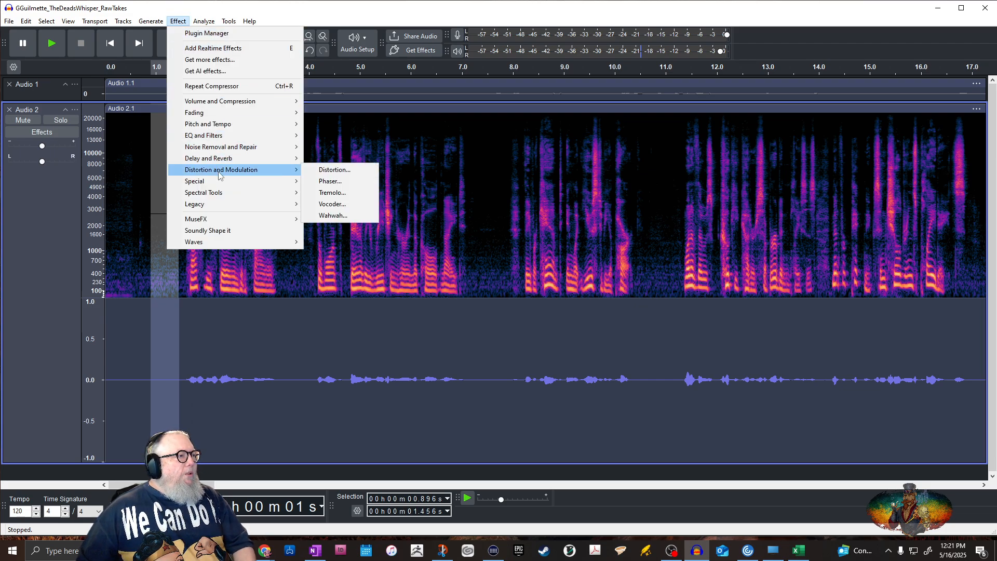
mouse_move(229, 149)
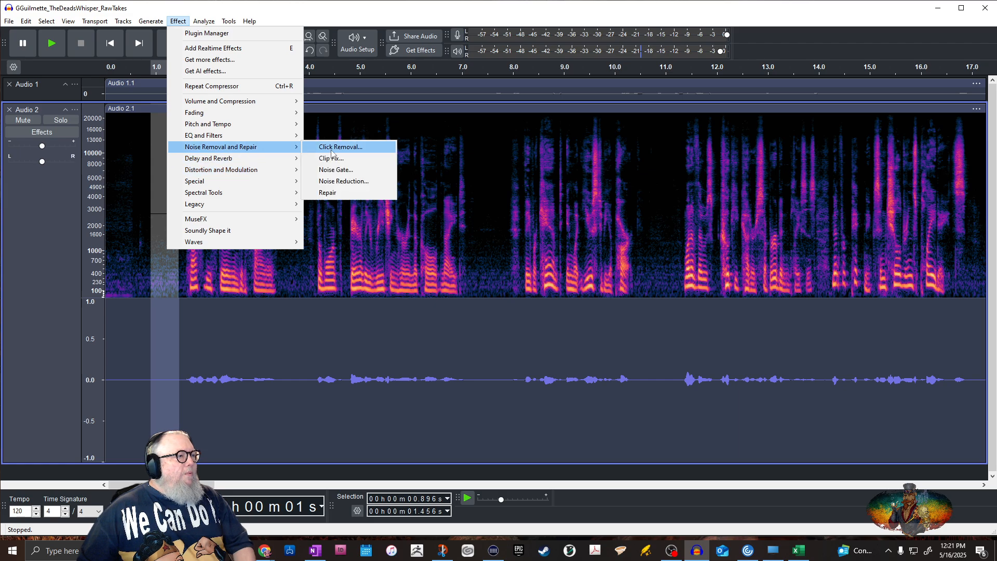
left_click(341, 181)
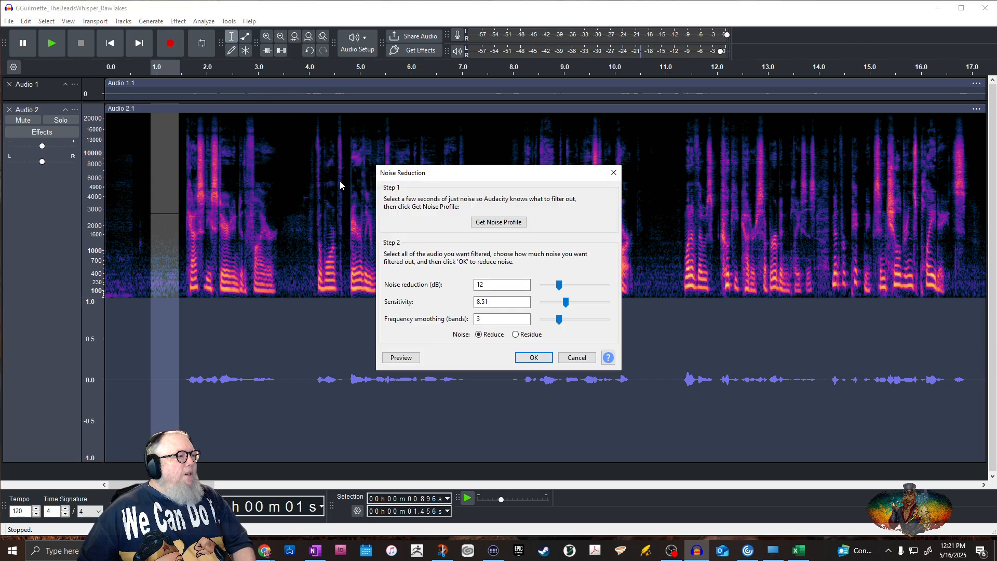
left_click(512, 223)
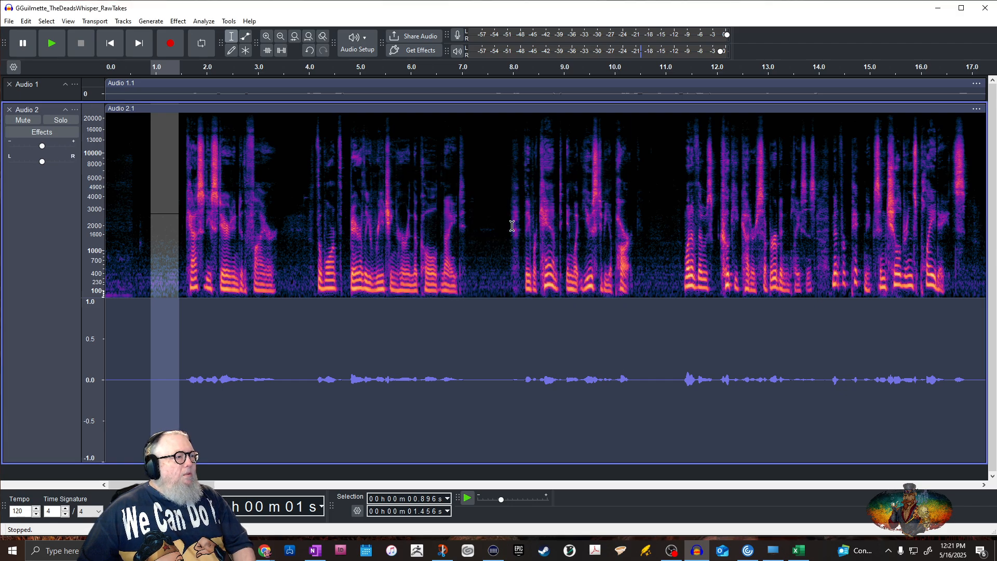
Apply Noise Reduction to the whole Audio 2 track with 12 dB reduction, 8.51 sensitivity and 3 smoothing bands
left_click(52, 108)
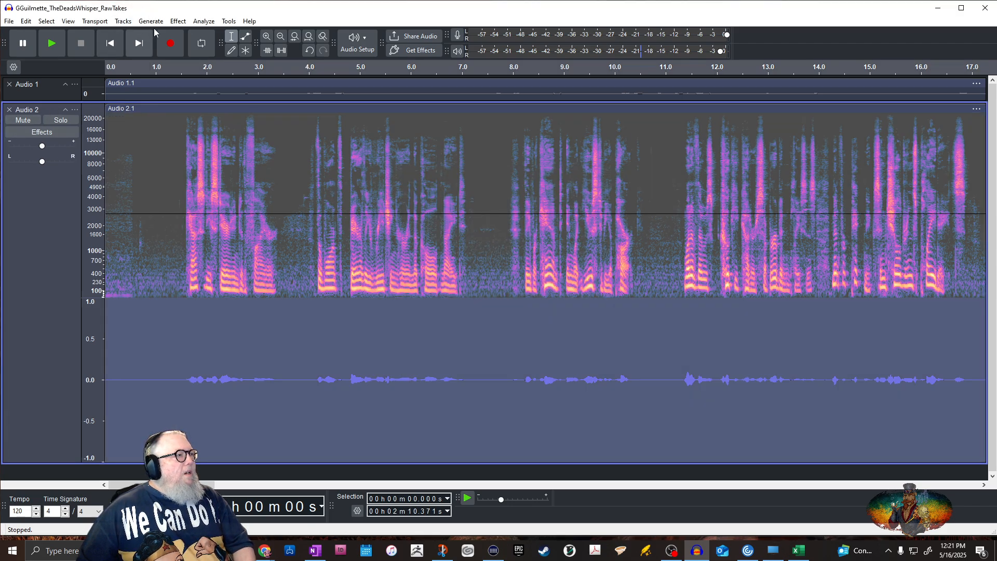
left_click(178, 22)
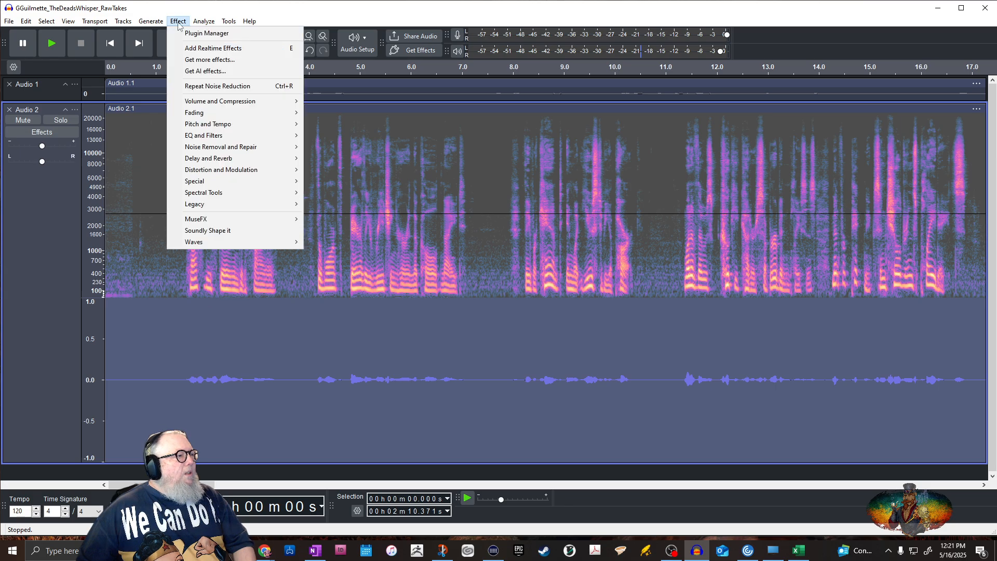
left_click(199, 86)
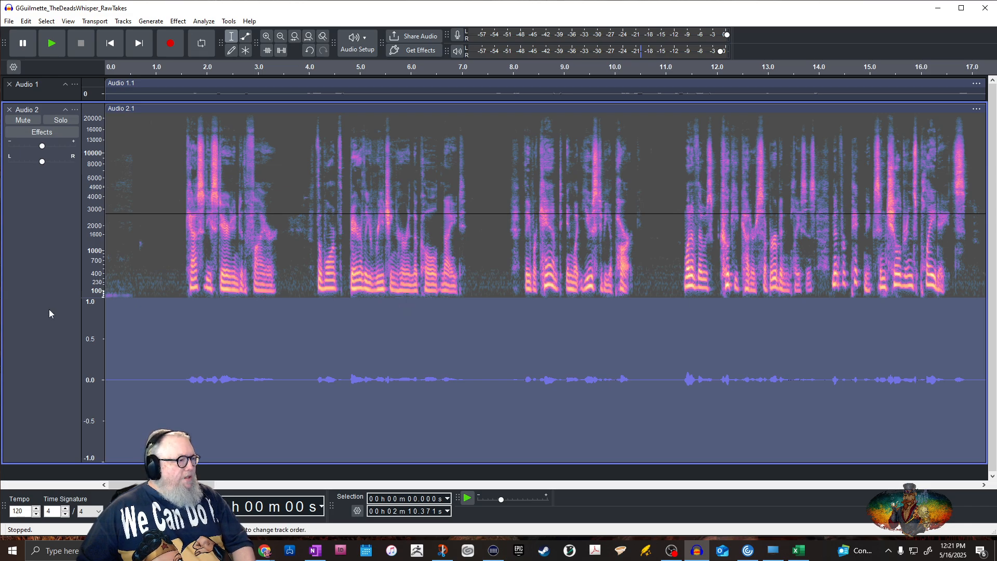
left_click(166, 255)
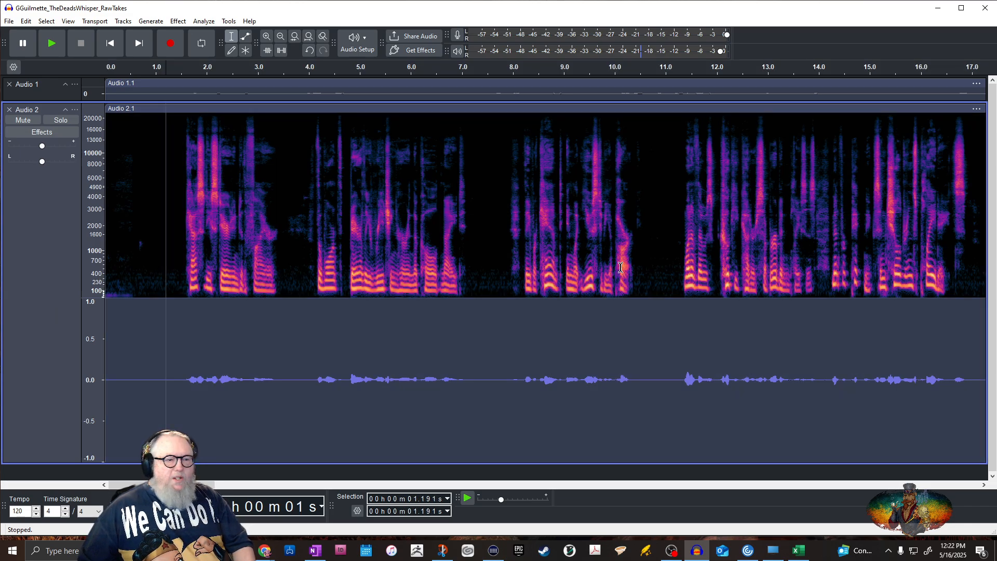
Run the ACX Check again on the entire noise-reduced Audio 2 track and dismiss the report
left_click(48, 109)
left_click(205, 21)
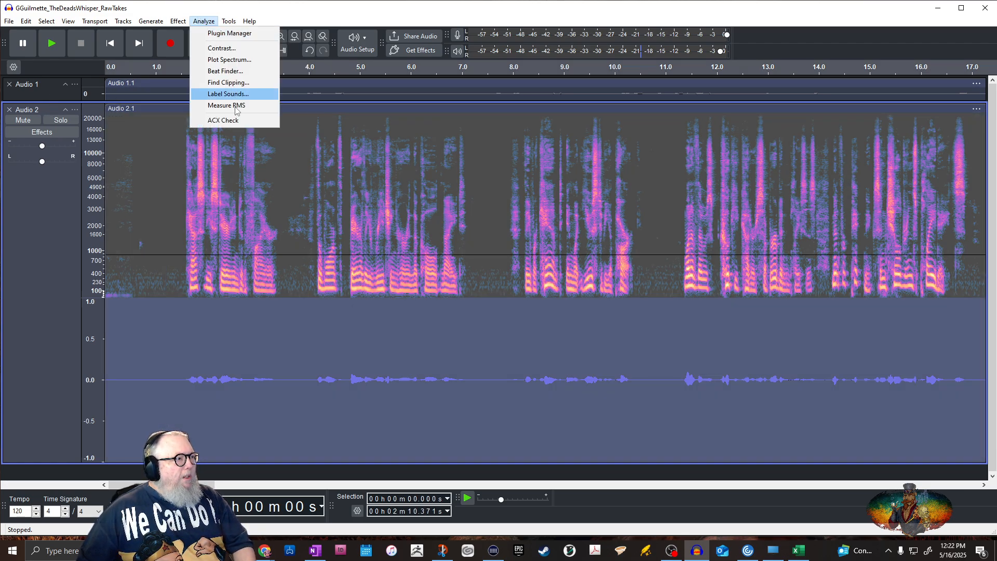
left_click(232, 120)
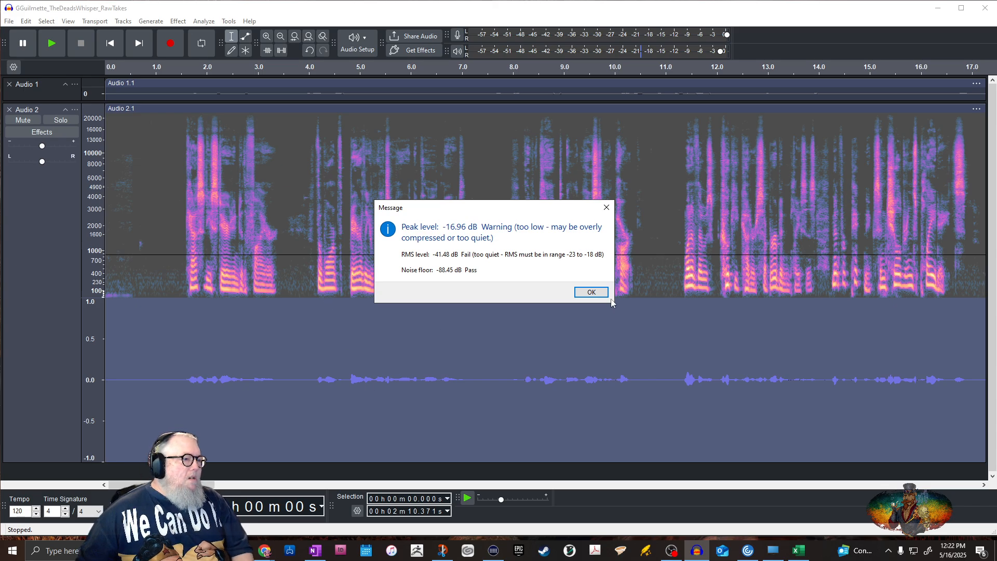
left_click(591, 291)
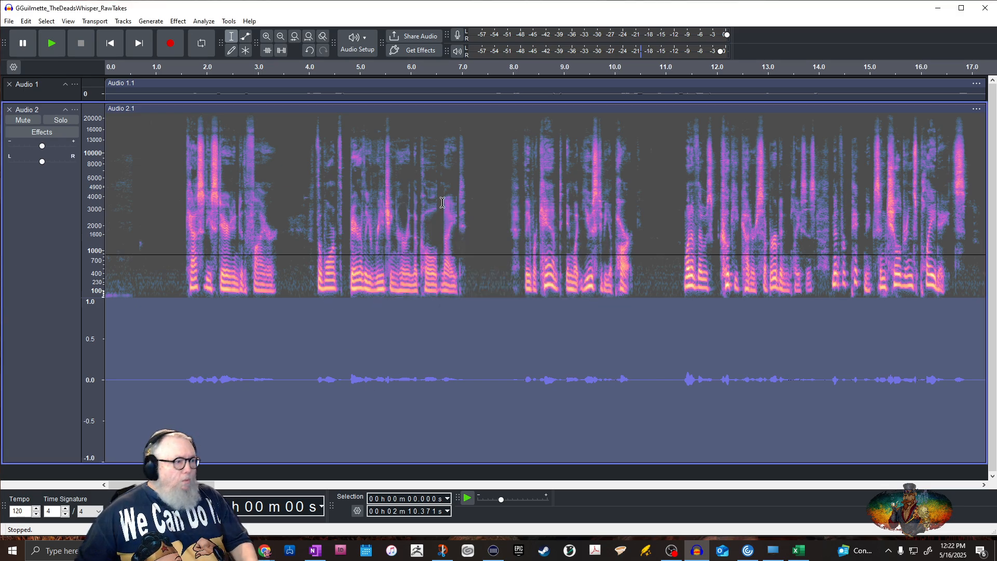
Review the Loudness Normalization and Legacy Limiter settings in the Gene_1 macro without altering them
left_click(228, 21)
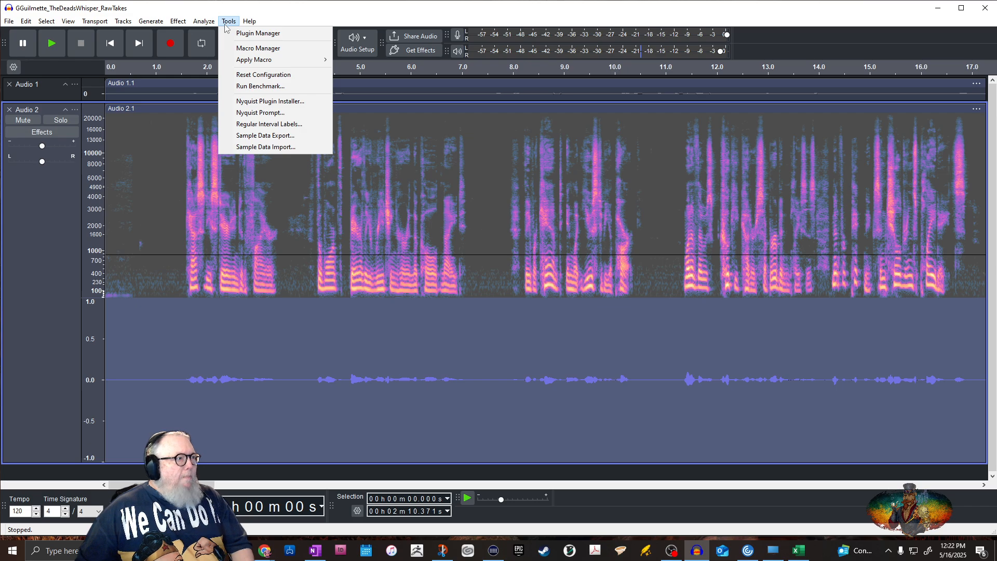
left_click(267, 48)
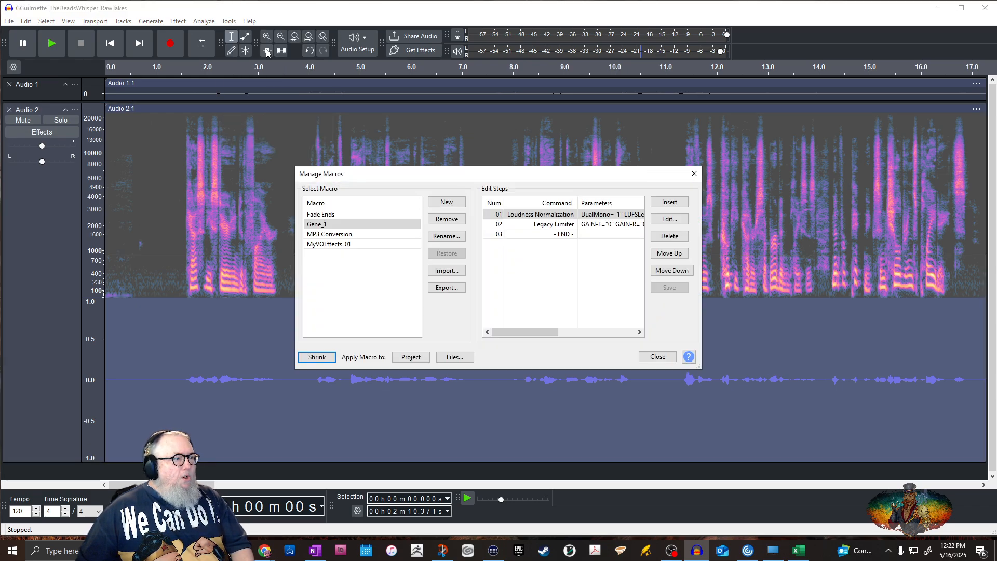
left_click(556, 215)
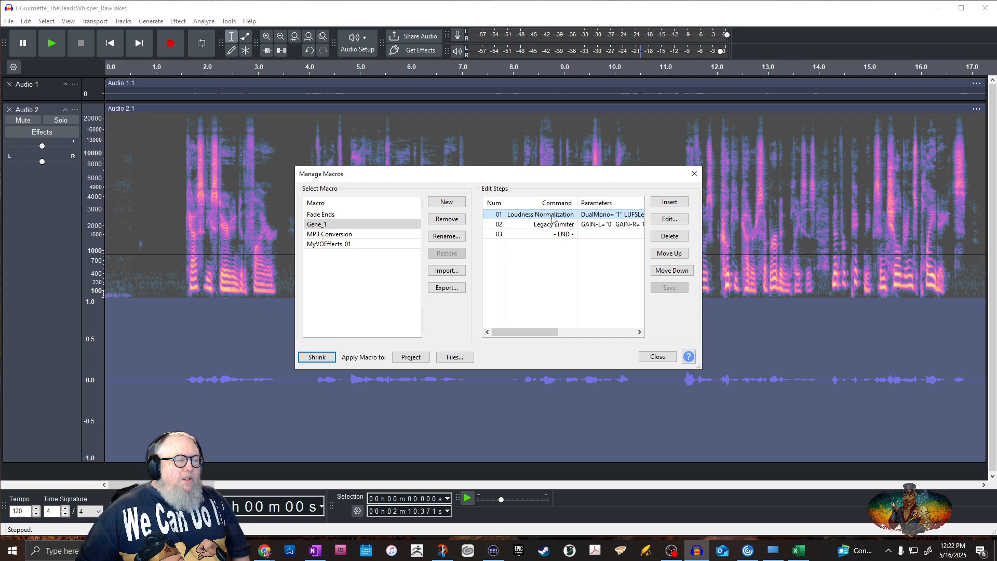
double_click(553, 218)
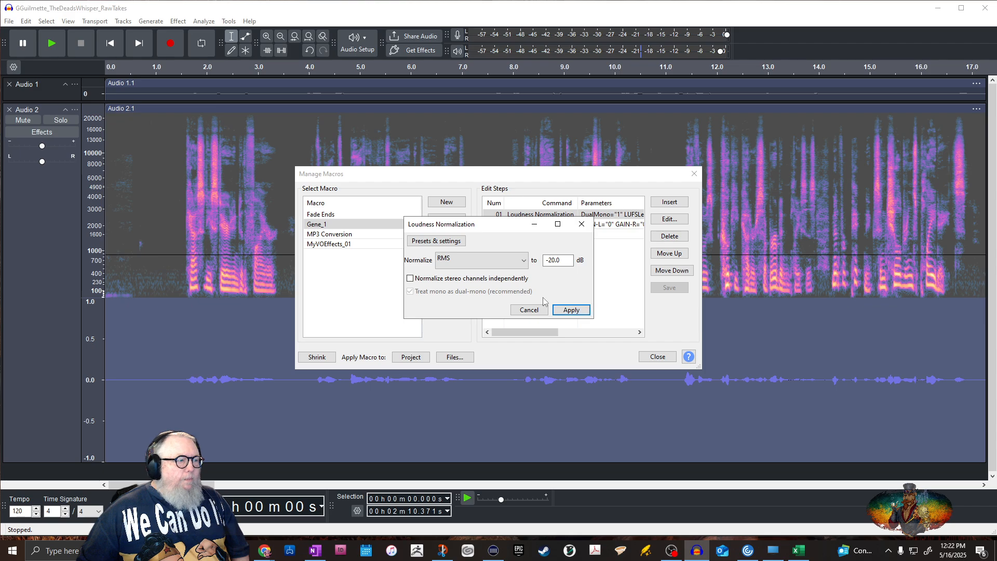
left_click(581, 225)
double_click(583, 227)
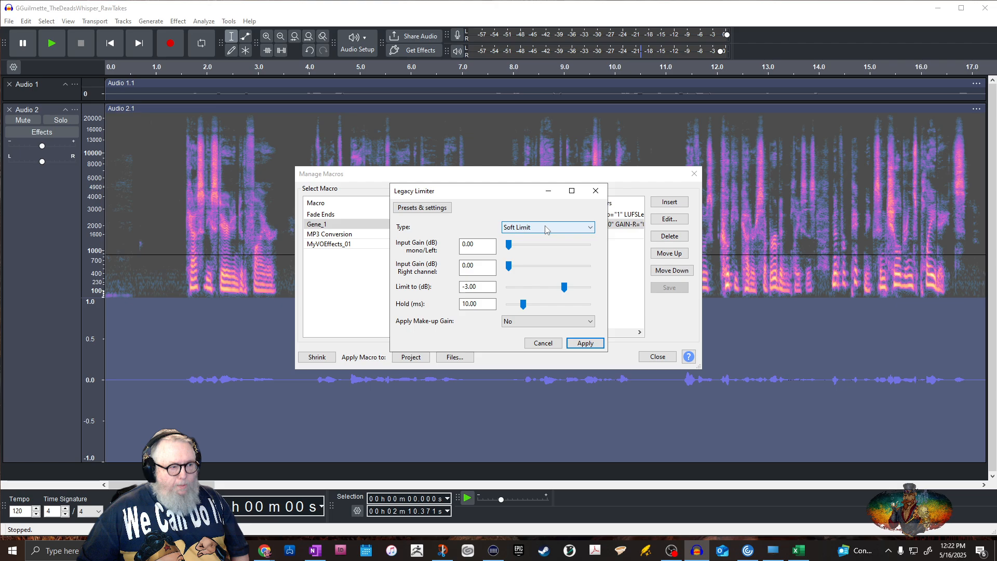
left_click(540, 343)
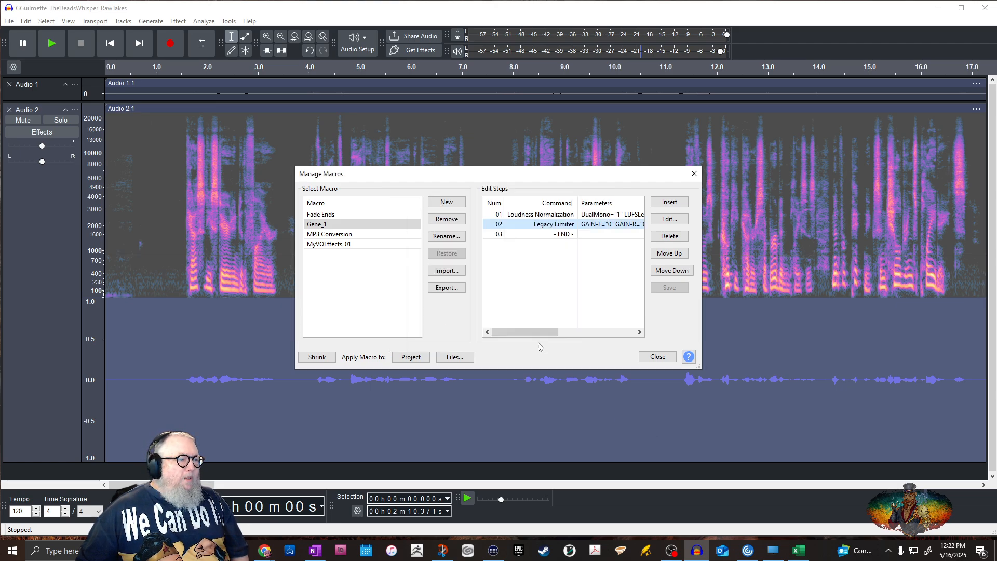
left_click(658, 356)
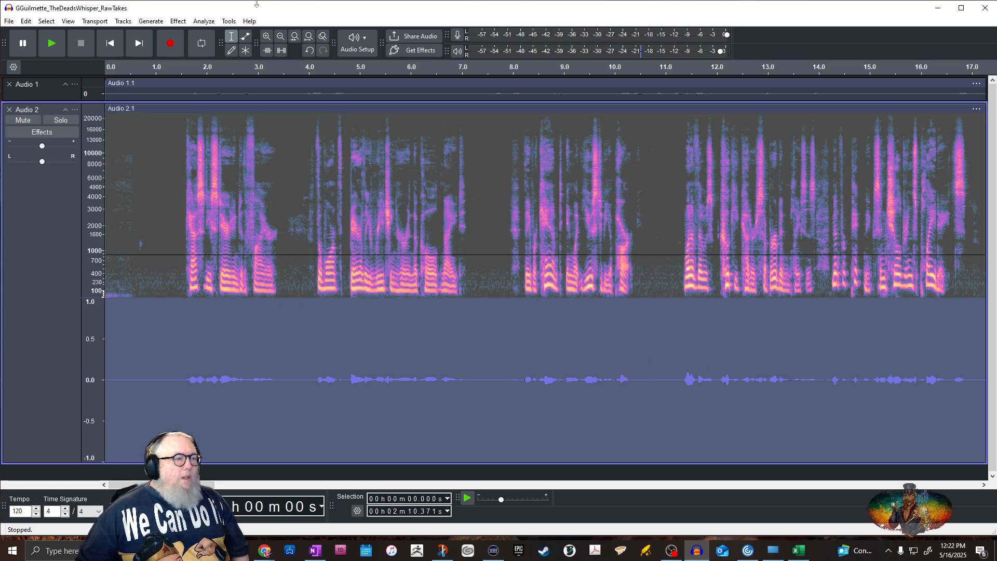
Apply the Gene_1 macro to the whole Audio 2 track
left_click(230, 24)
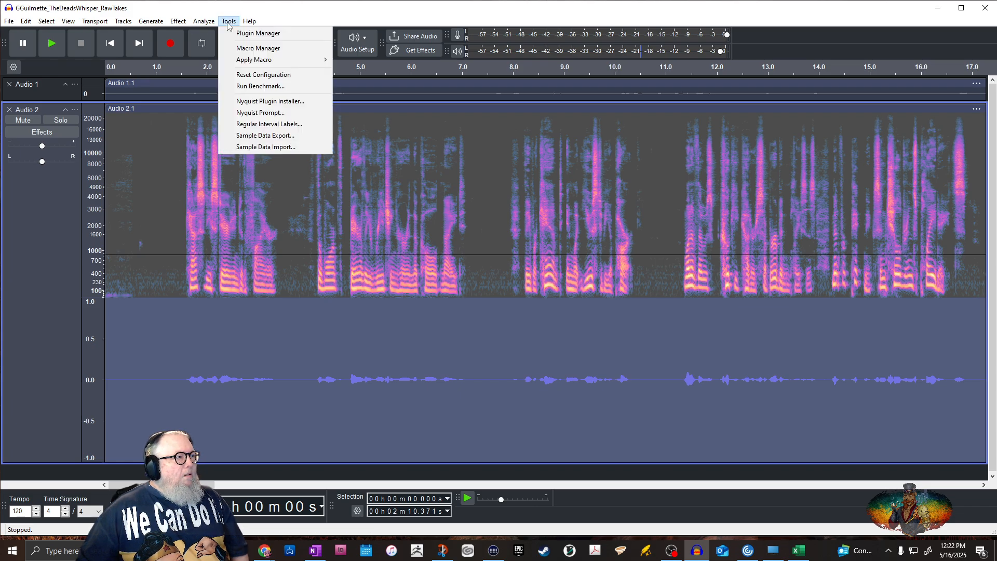
mouse_move(254, 61)
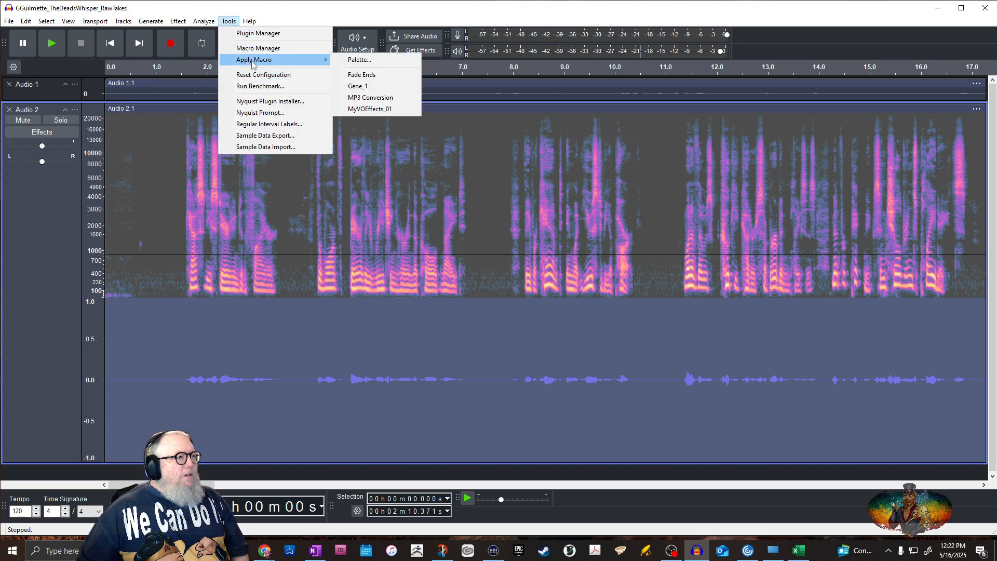
left_click(375, 87)
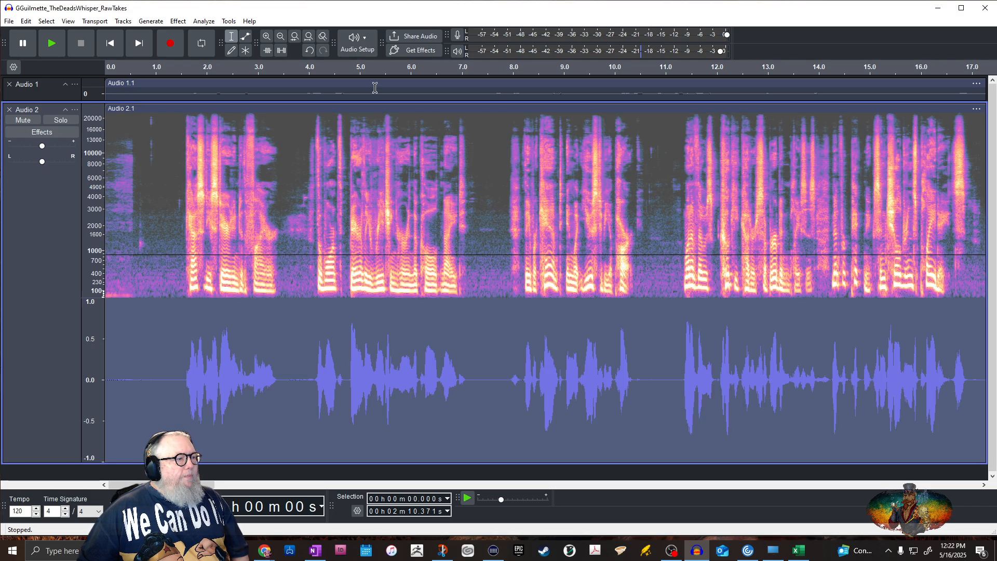
Run the ACX Check on the entire normalized and limited Audio 2 track and dismiss the report
left_click(163, 247)
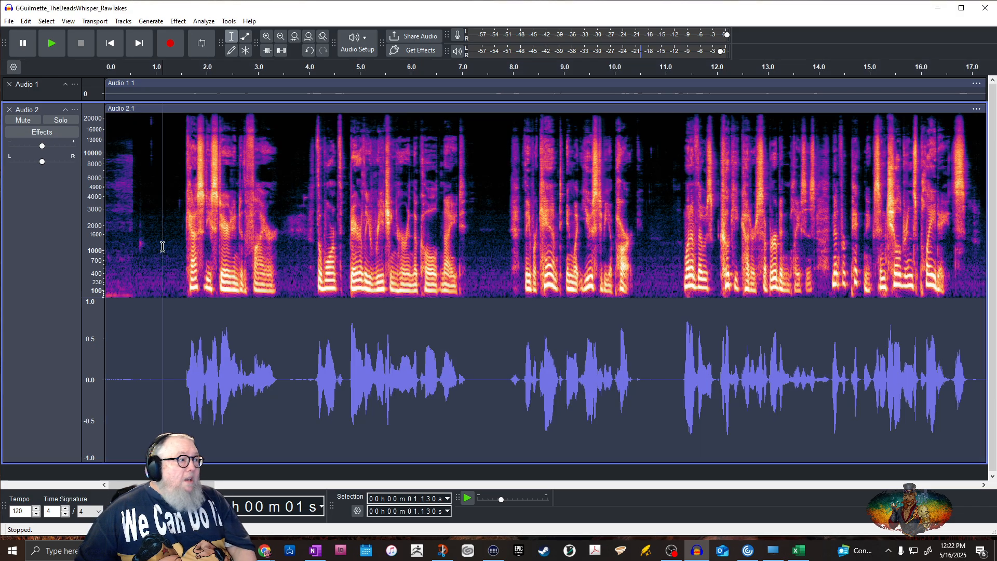
left_click(51, 110)
left_click(229, 22)
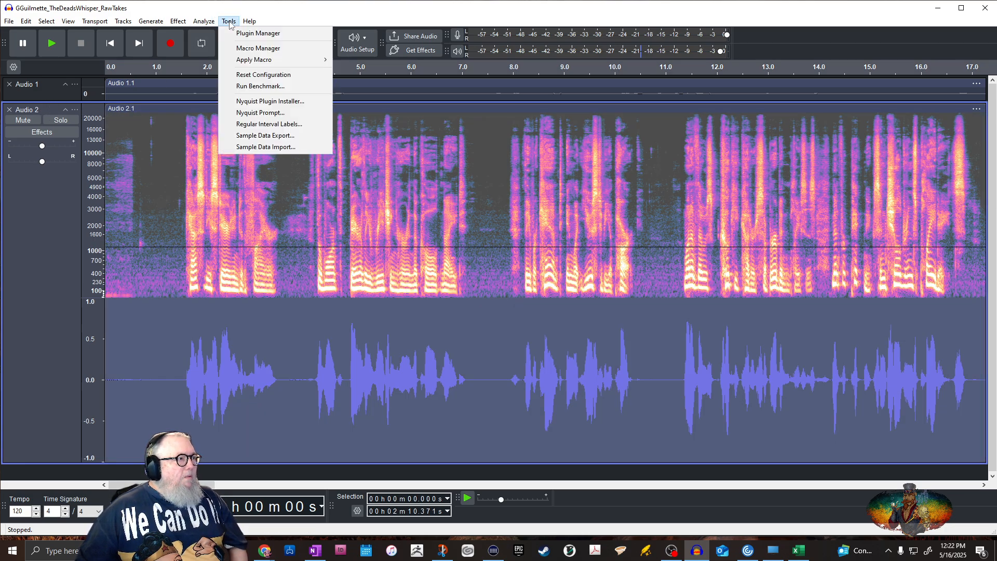
mouse_move(204, 23)
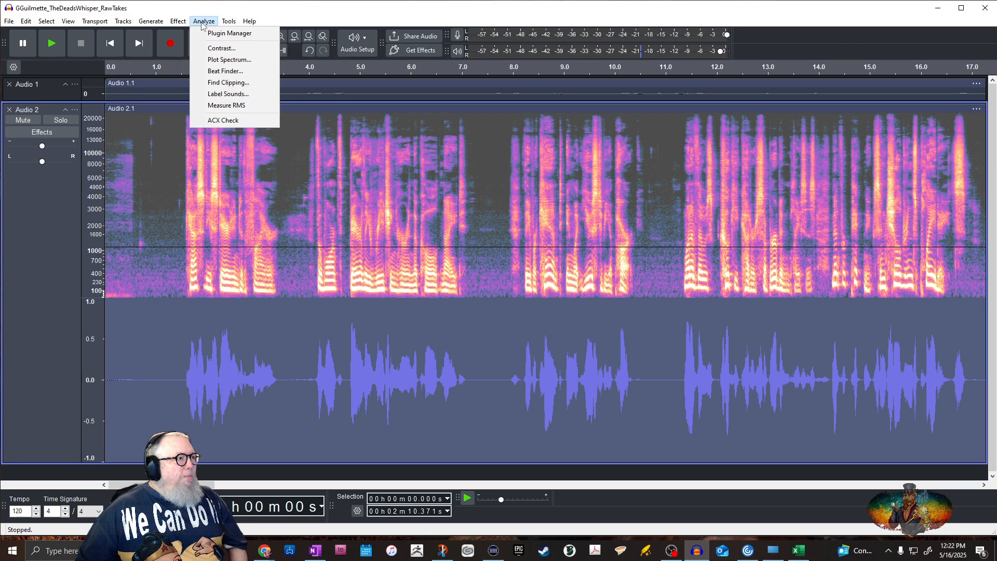
left_click(224, 123)
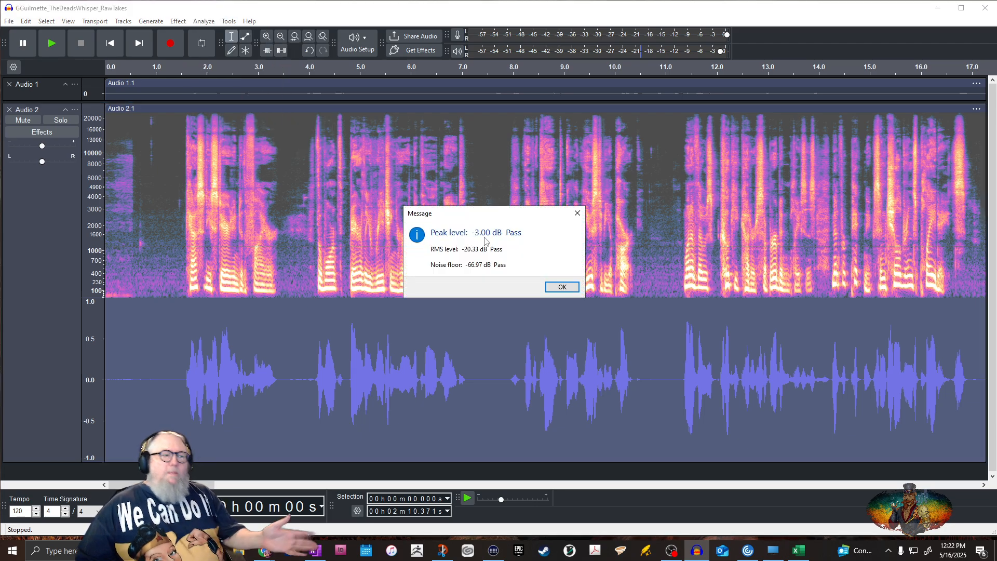
left_click(564, 289)
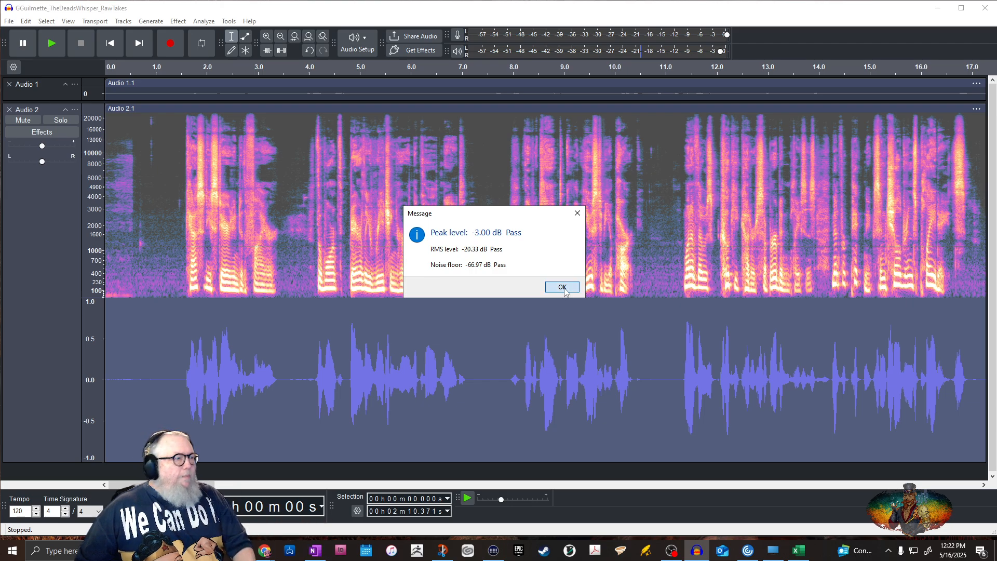
left_click(150, 221)
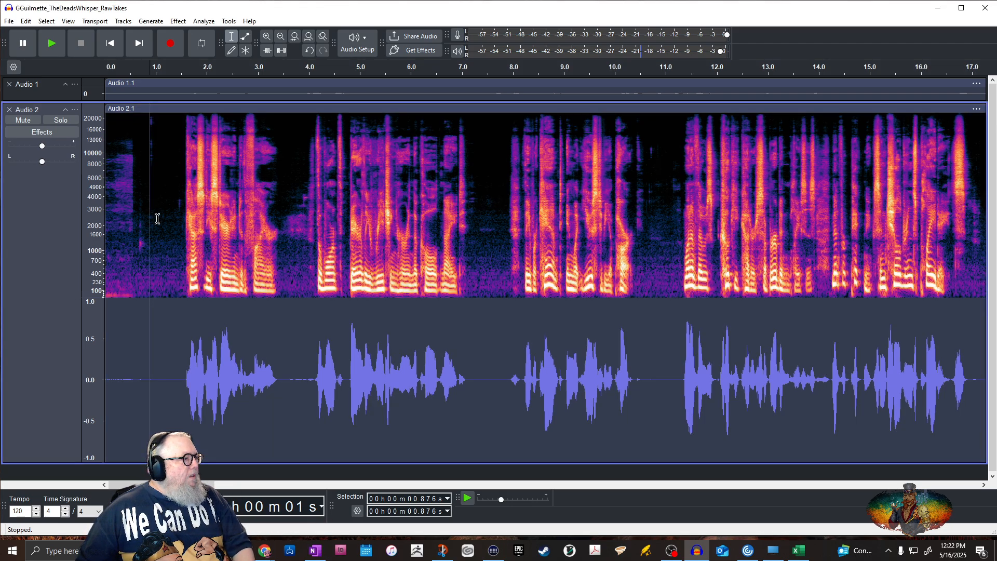
left_click_drag(154, 221, 175, 222)
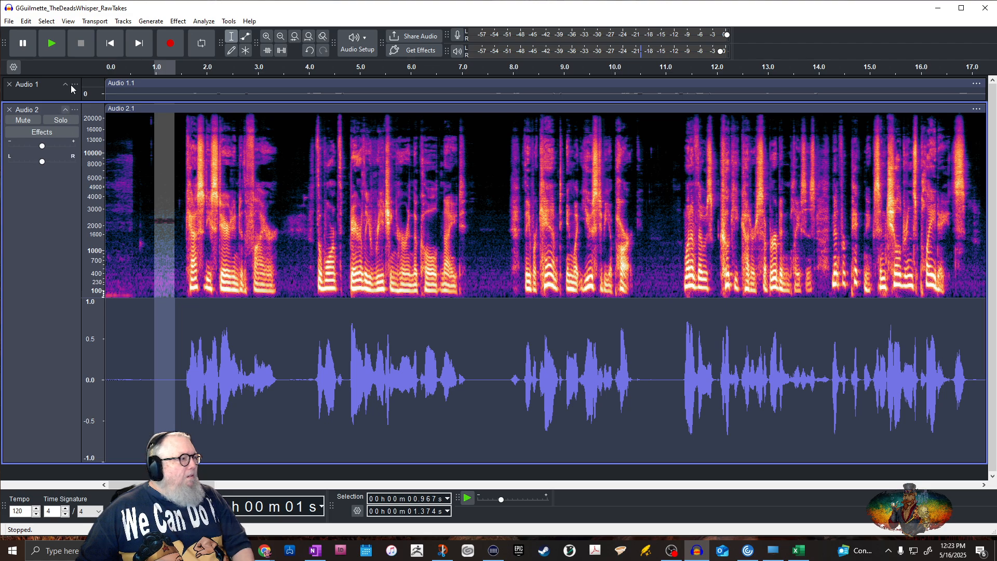
left_click(49, 110)
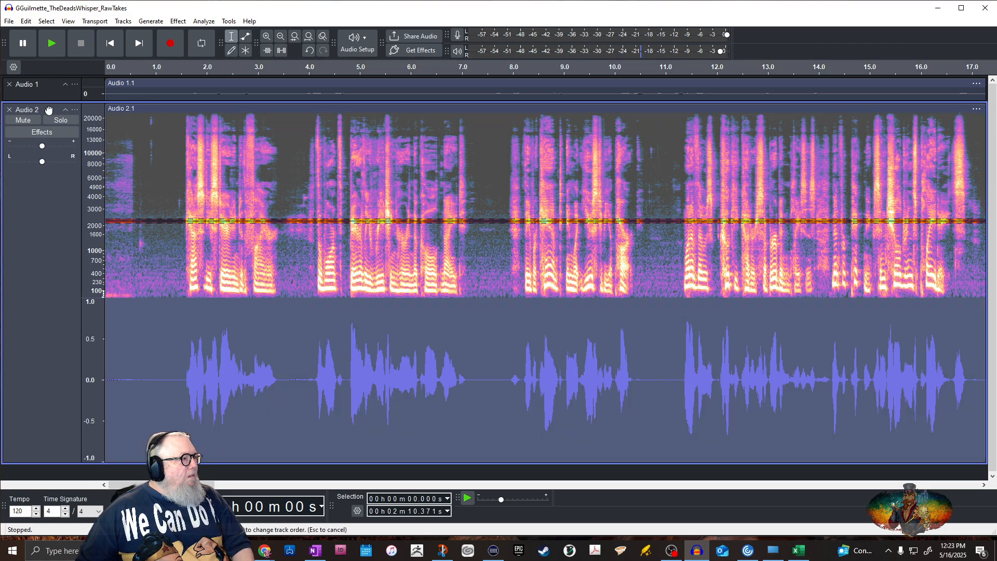
left_click(178, 22)
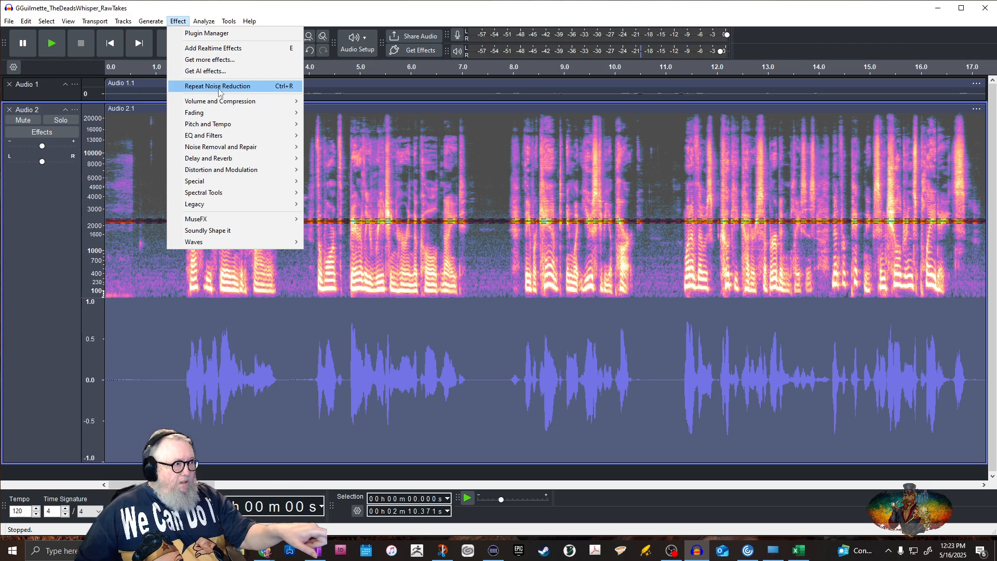
left_click(147, 294)
Capture a new Noise Reduction profile from the silent stretch of Audio 2 between about 1.03 and 1.36 seconds
left_click_drag(158, 224, 175, 231)
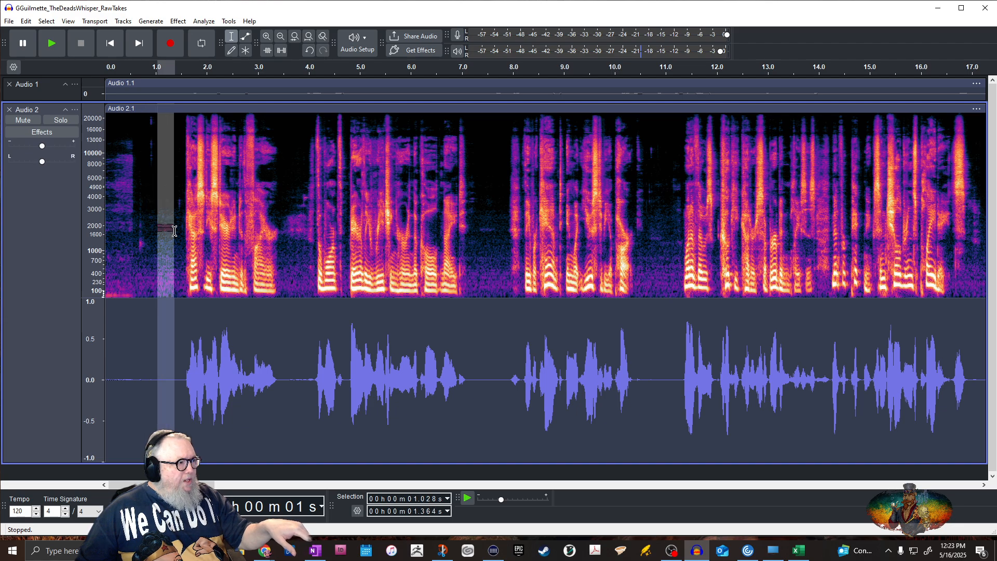
left_click(178, 23)
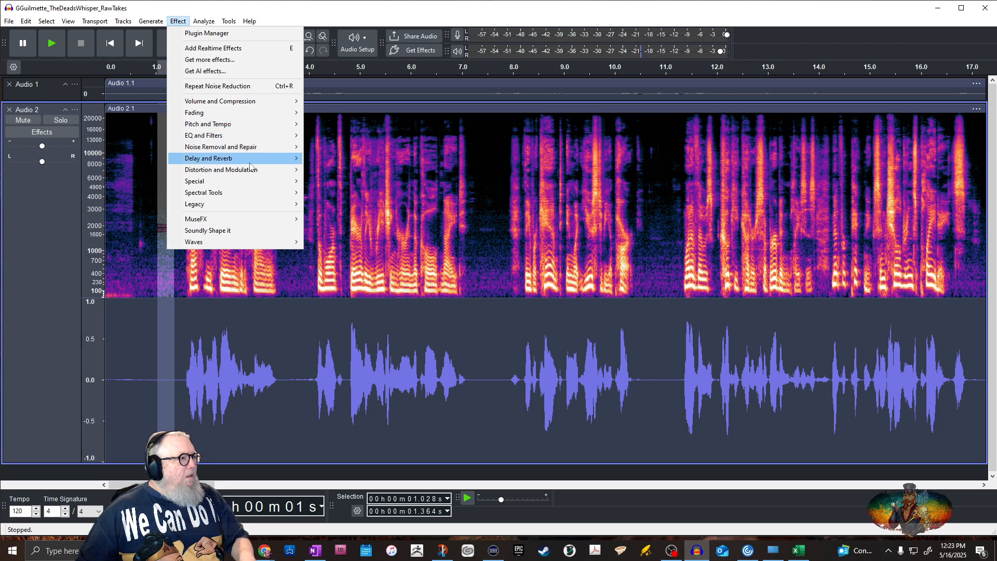
mouse_move(284, 151)
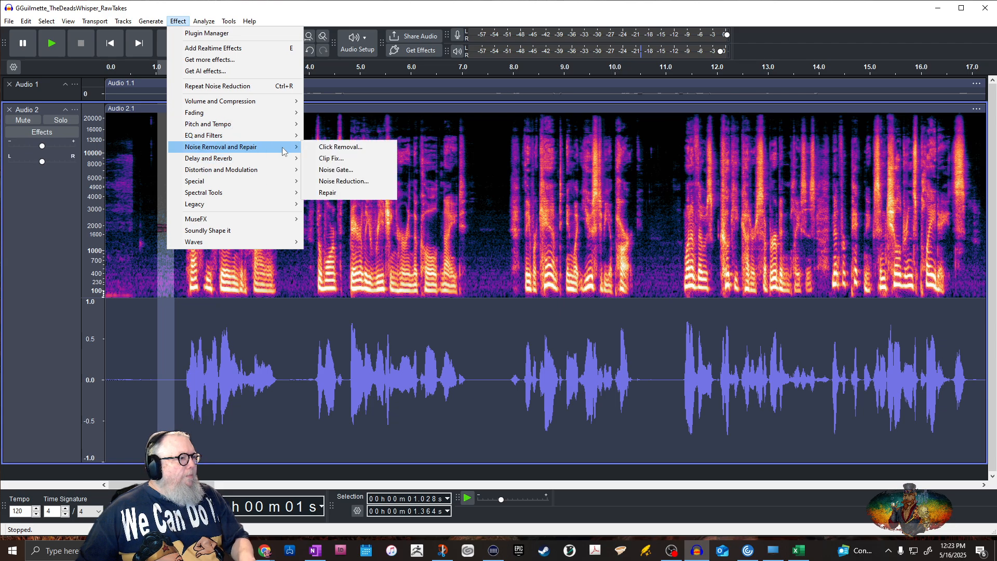
left_click(353, 182)
left_click(508, 222)
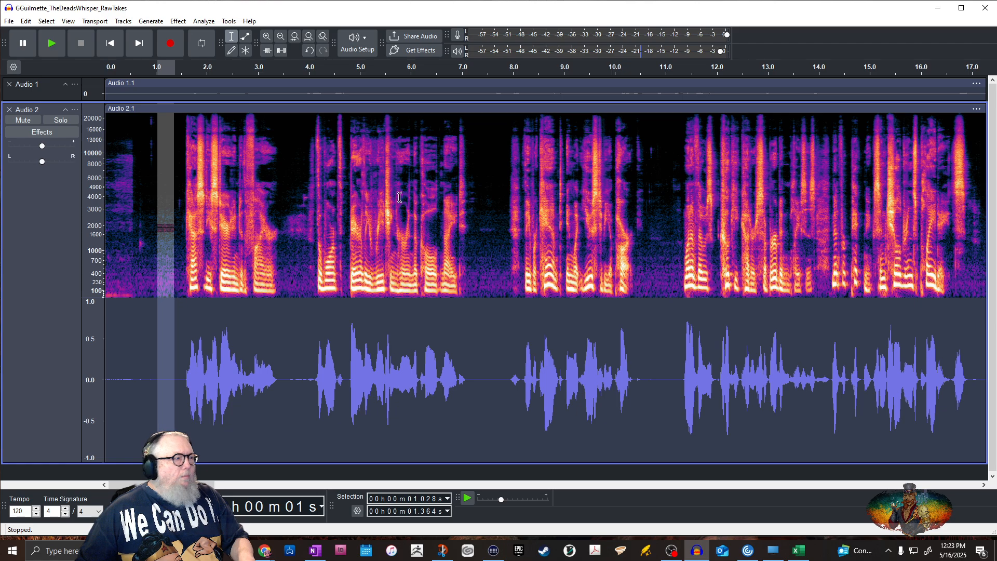
Repeat Noise Reduction across the whole Audio 2 track using the newly captured profile
left_click(45, 110)
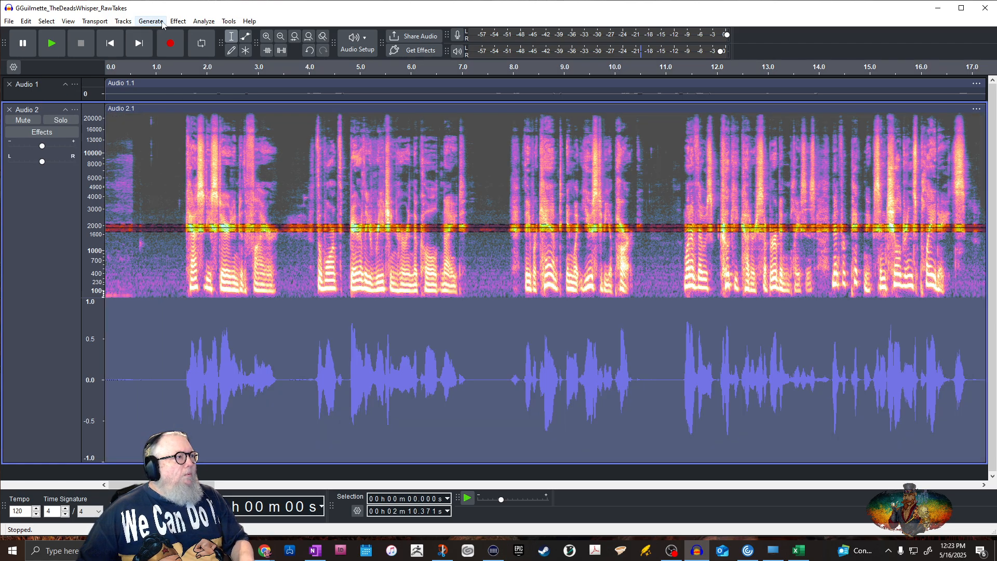
left_click(178, 21)
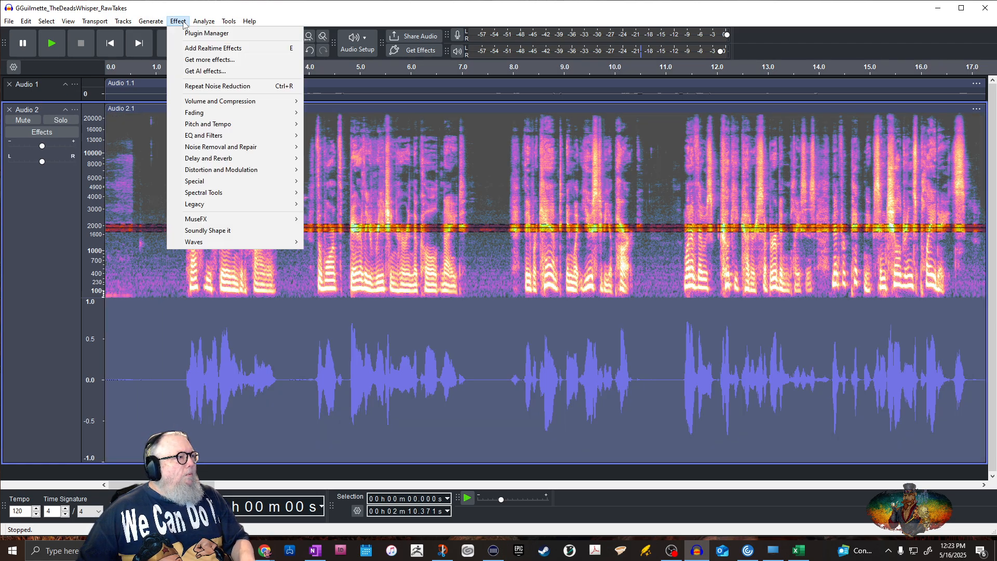
left_click(218, 87)
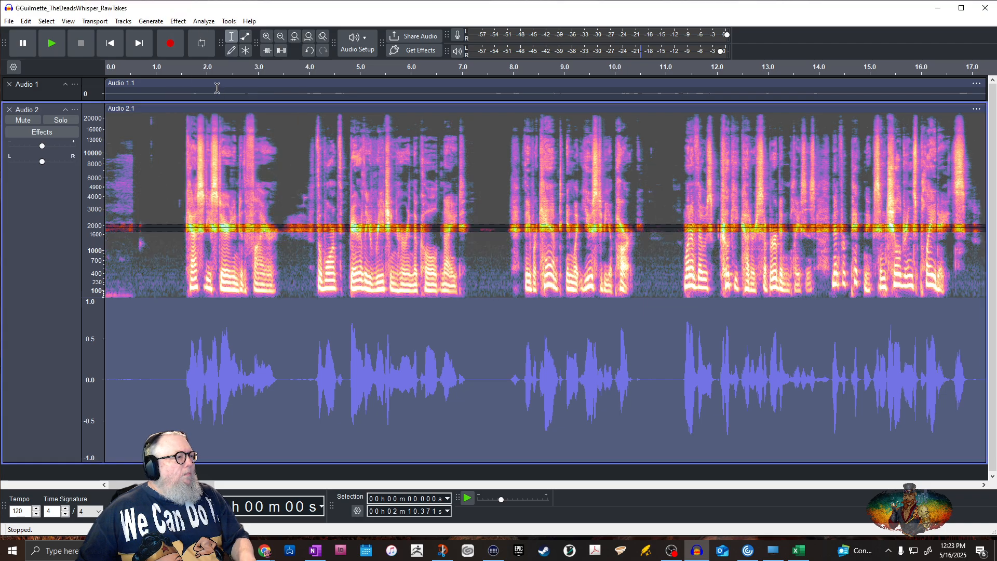
Run the ACX Check on all of Audio 2 after the second noise reduction pass and dismiss the report
left_click(164, 187)
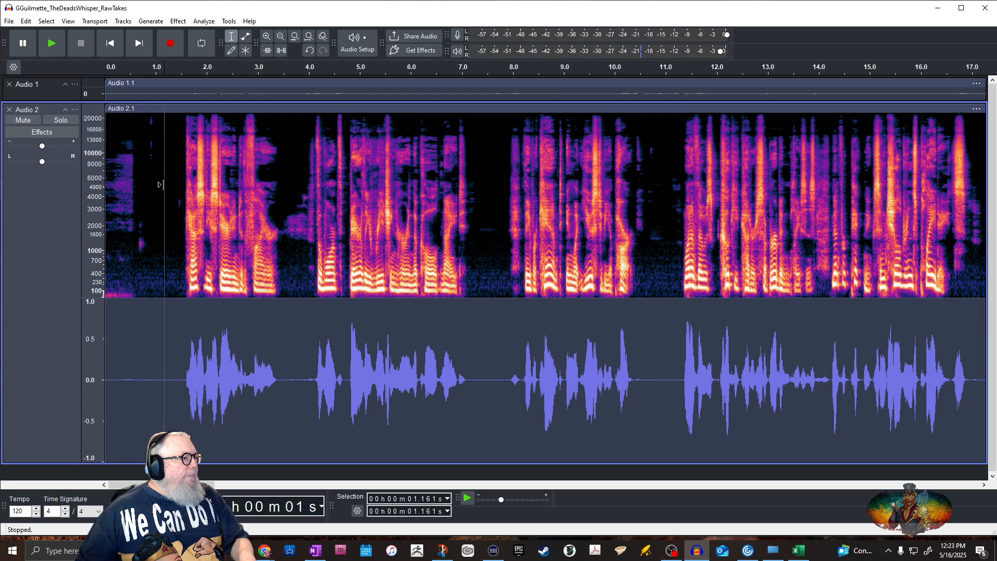
left_click(51, 109)
left_click(204, 20)
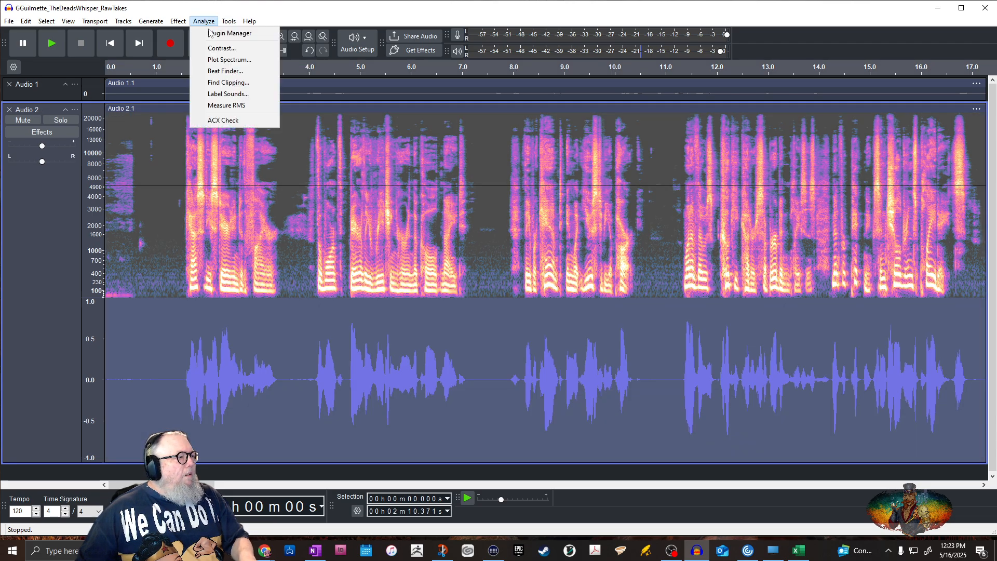
left_click(223, 121)
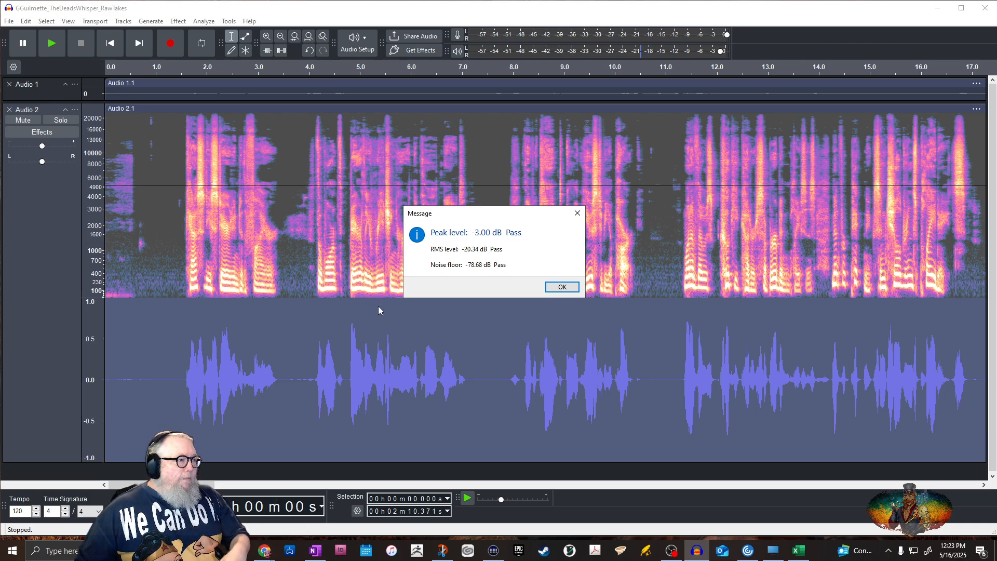
left_click(563, 287)
Delete the noisy opening of Audio 2 from the start to about 1.01 seconds
left_click(128, 289)
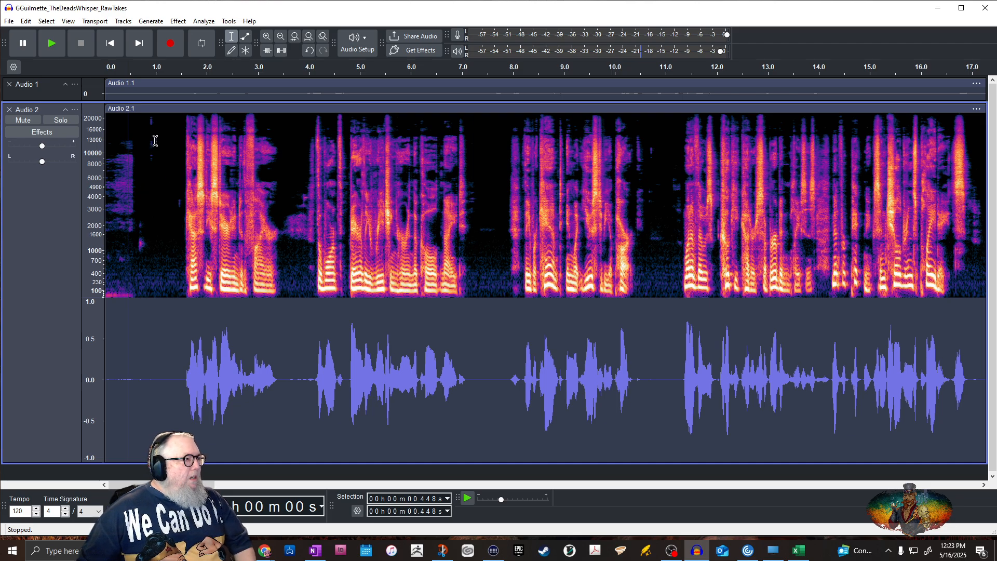
left_click_drag(156, 146, 104, 153)
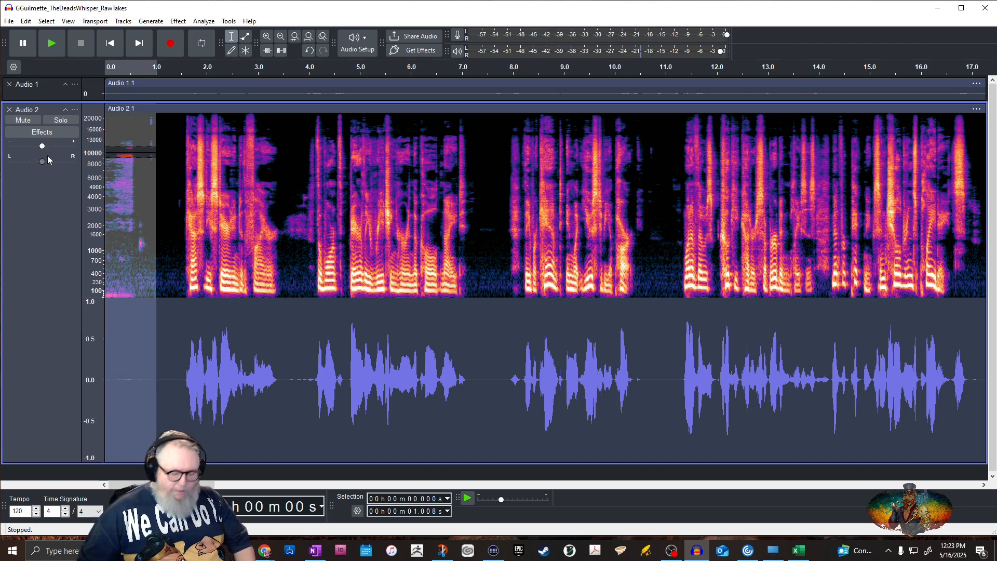
key("Delete")
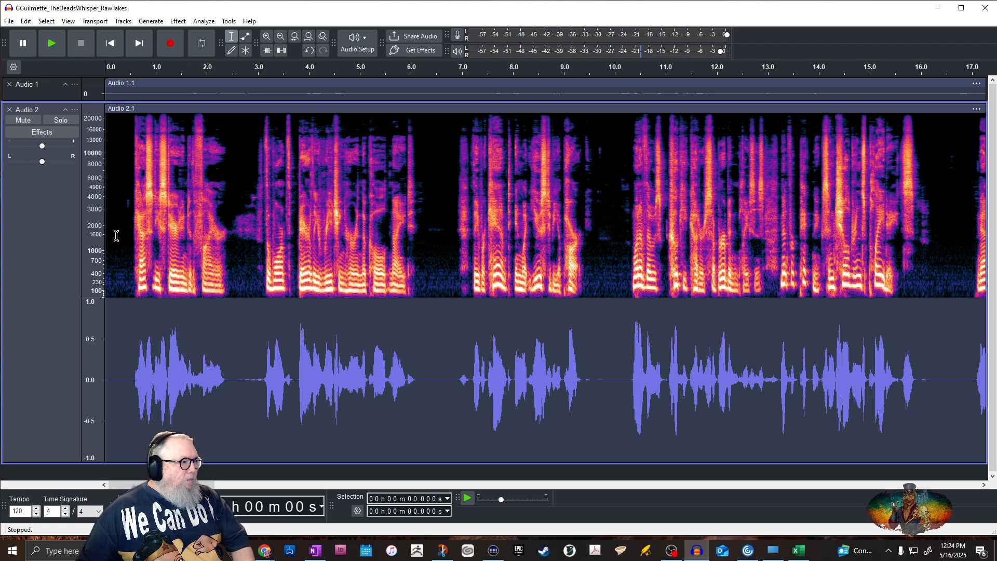
Lengthen the opening silence of Audio 2 by pasting a copy of the stretch between about 0.19 and 0.39 seconds at about 0.31 seconds
left_click_drag(115, 235, 125, 237)
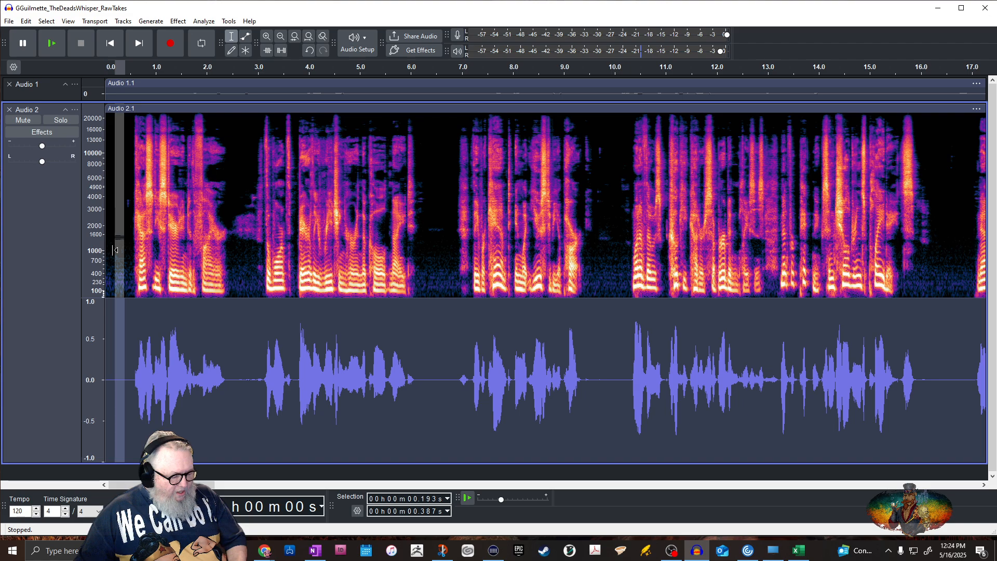
key("Delete")
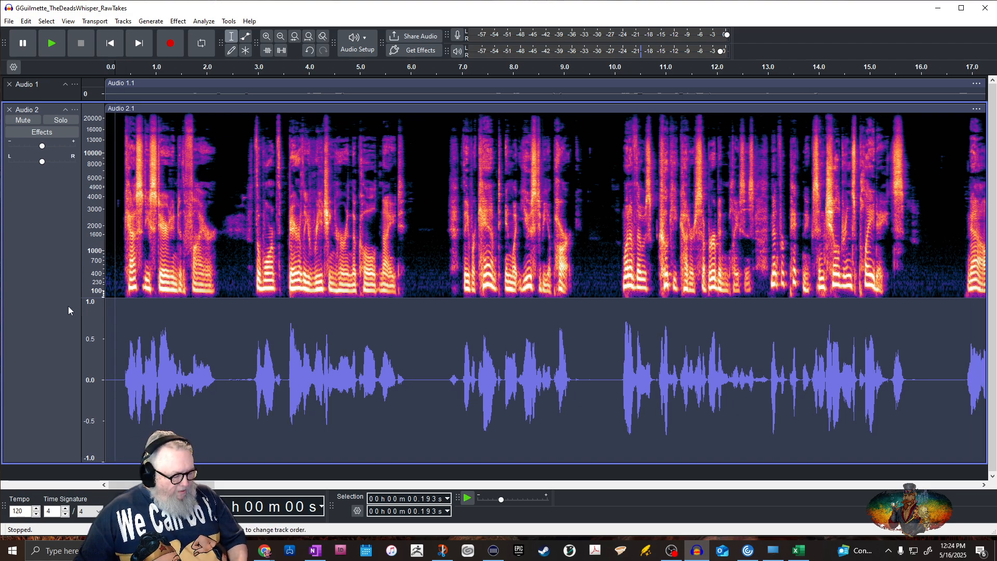
key("ctrl+z")
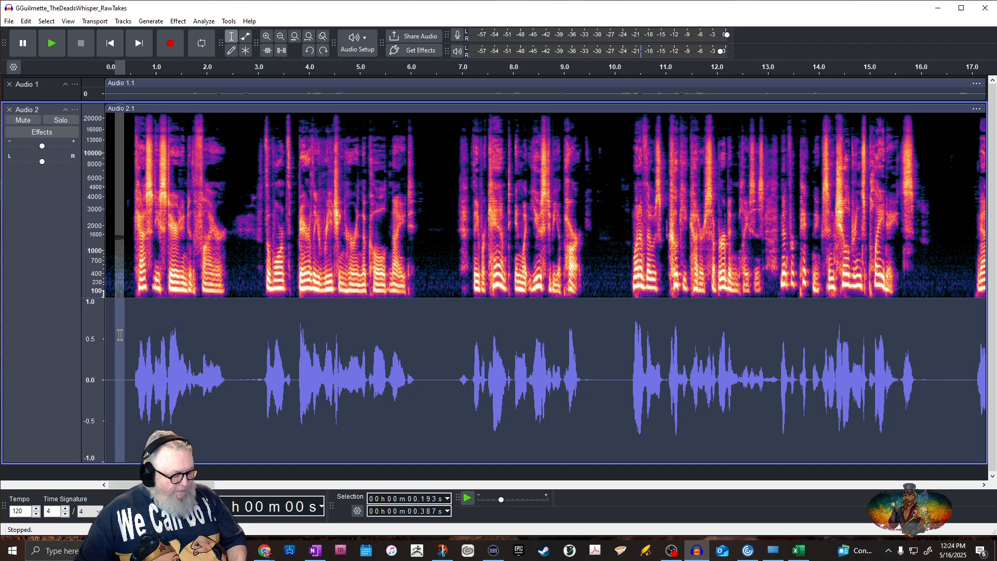
left_click(120, 255)
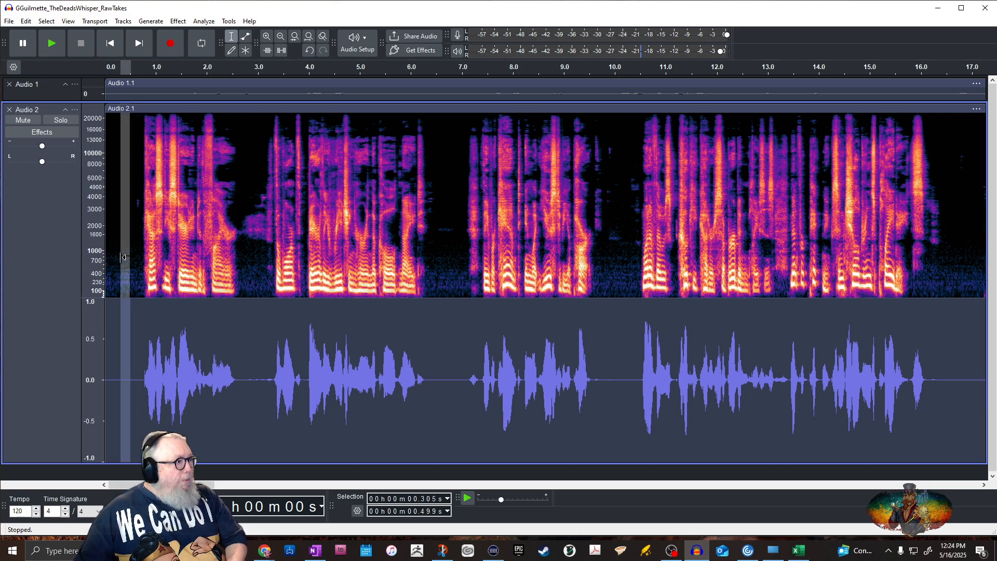
key("ctrl+v")
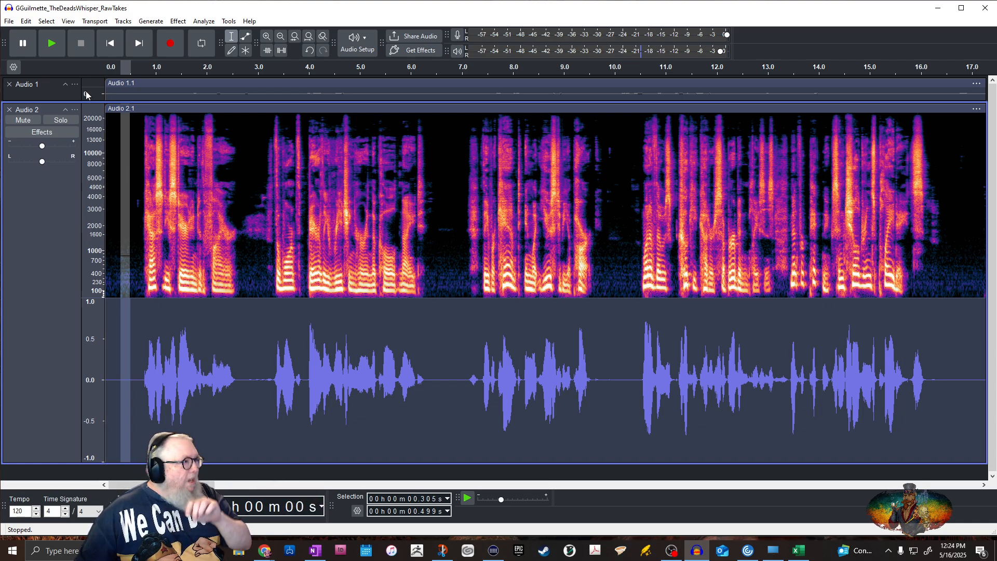
Play the processed narration from the start of the project for about 16 seconds and stop playback
left_click(110, 43)
left_click(52, 44)
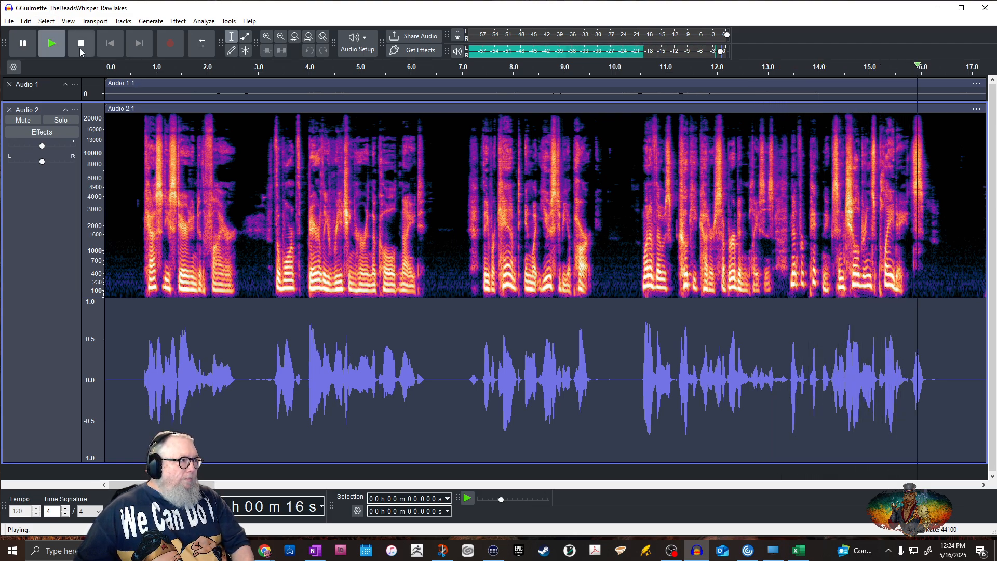
left_click(80, 46)
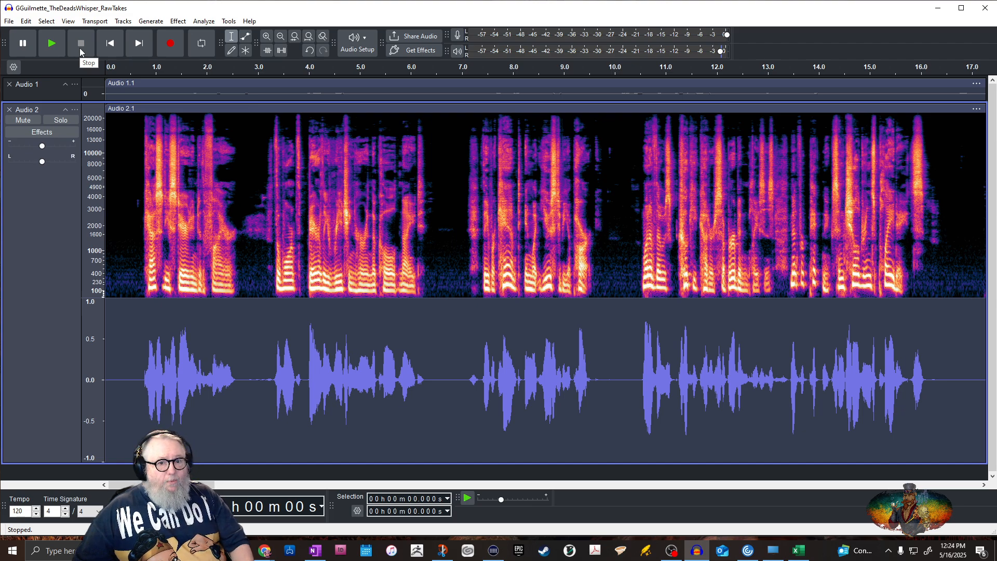